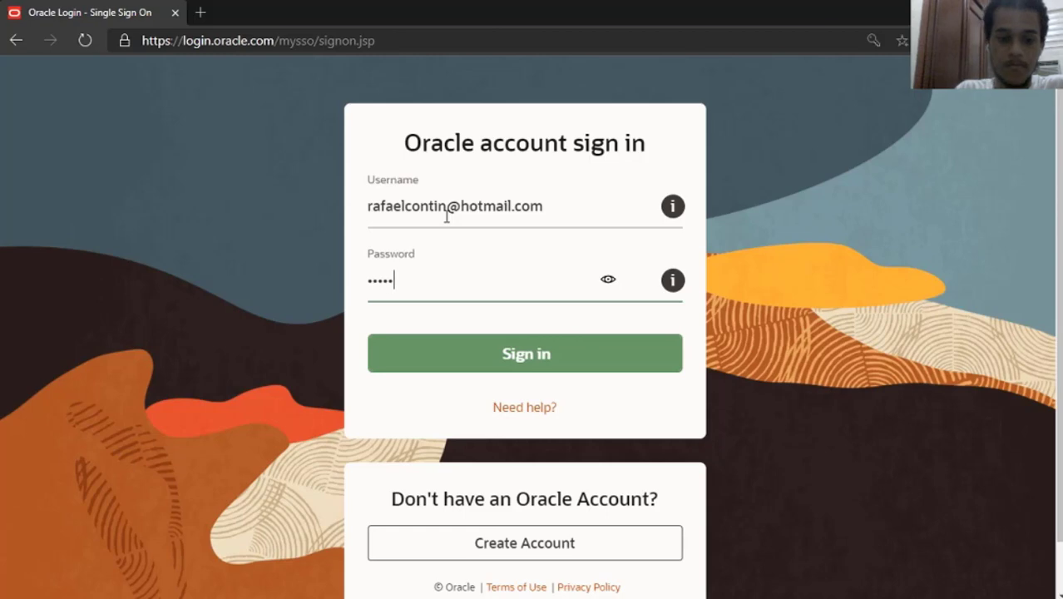
Sign in, decline saving the password, and search the catalogue for 'oracle linux' (133 results).
{"action": "key", "text": "Return"}
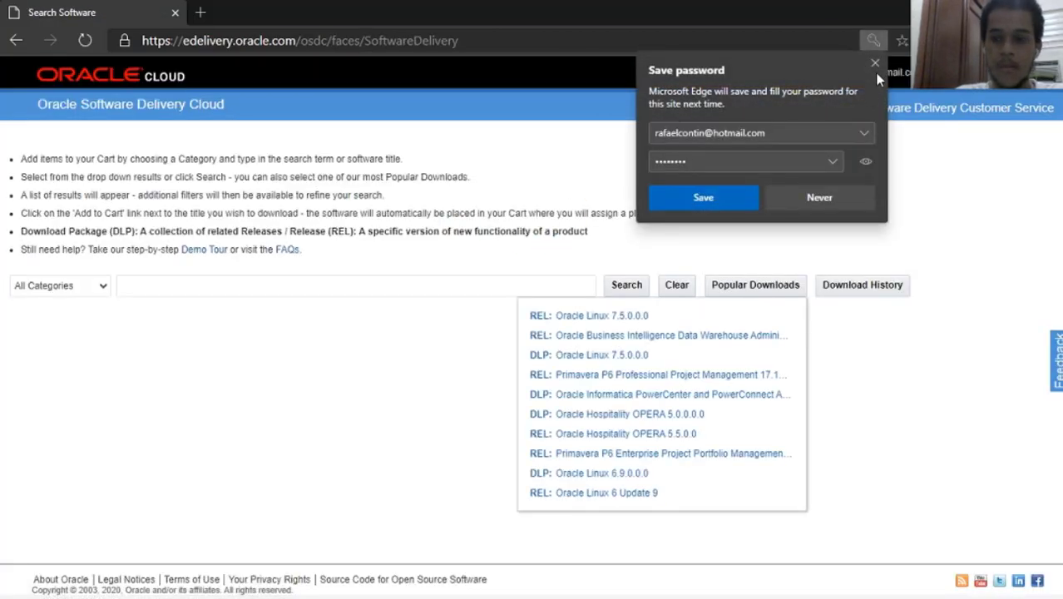
{"action": "left_click", "coordinate": [874, 70]}
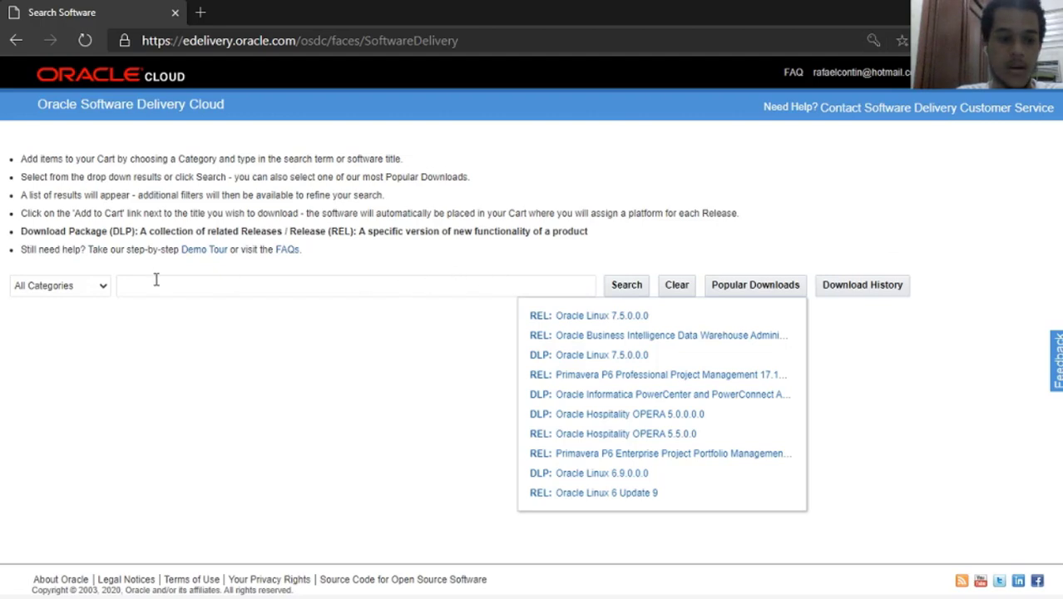
{"action": "left_click", "coordinate": [207, 288]}
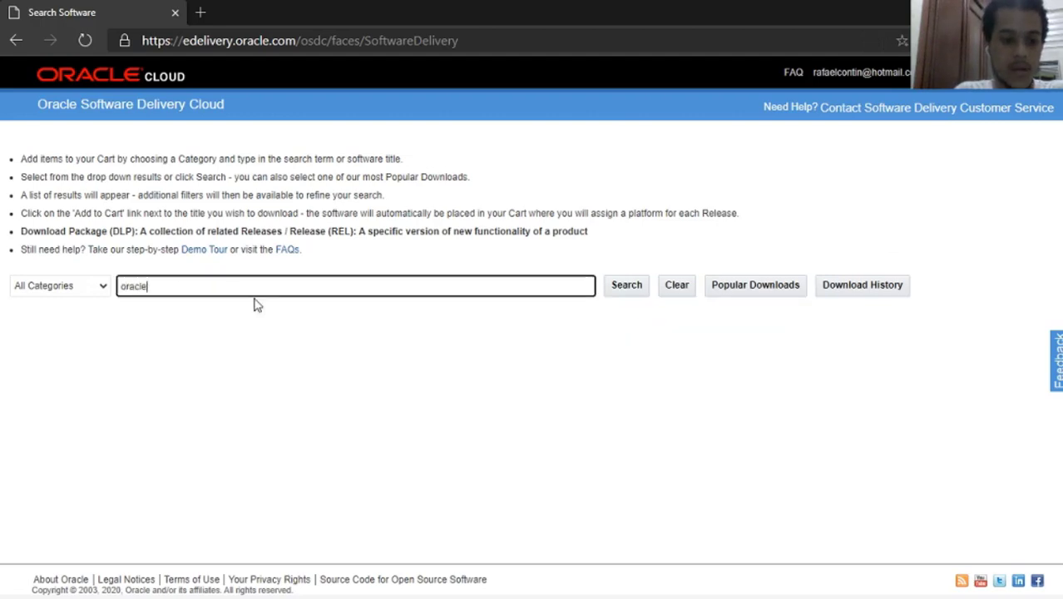
{"action": "type", "text": "oracle linux"}
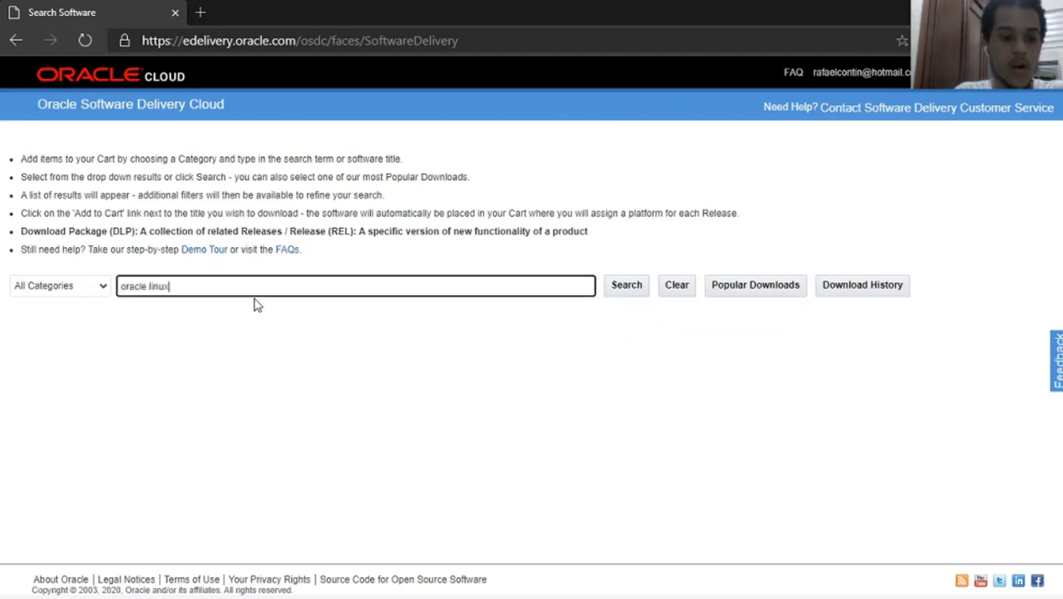
{"action": "left_click", "coordinate": [151, 305]}
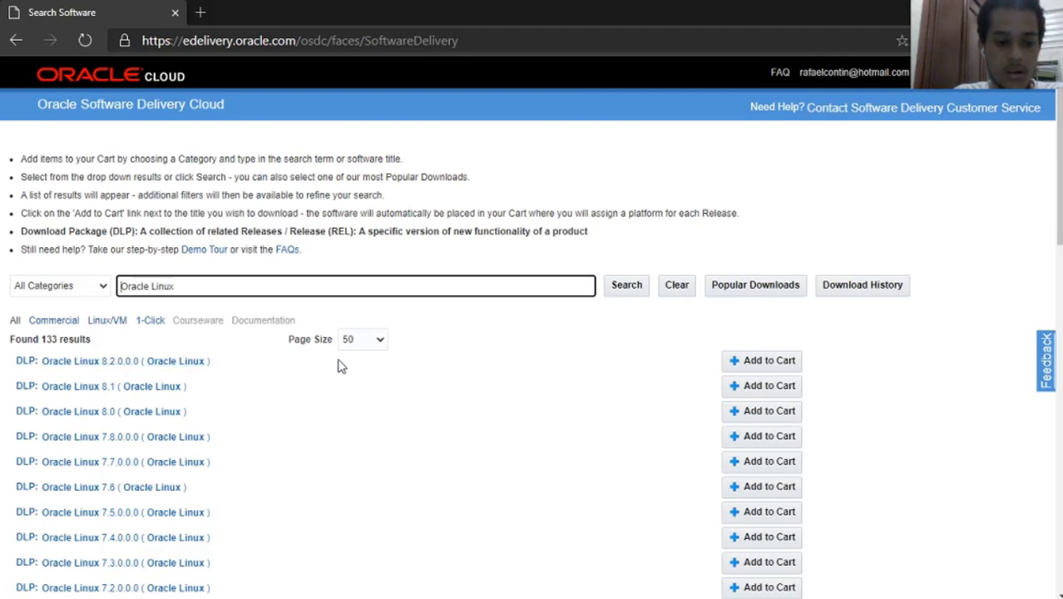
Add Oracle Linux 8.2.0.0 to the cart and check out.
{"action": "left_click", "coordinate": [751, 366]}
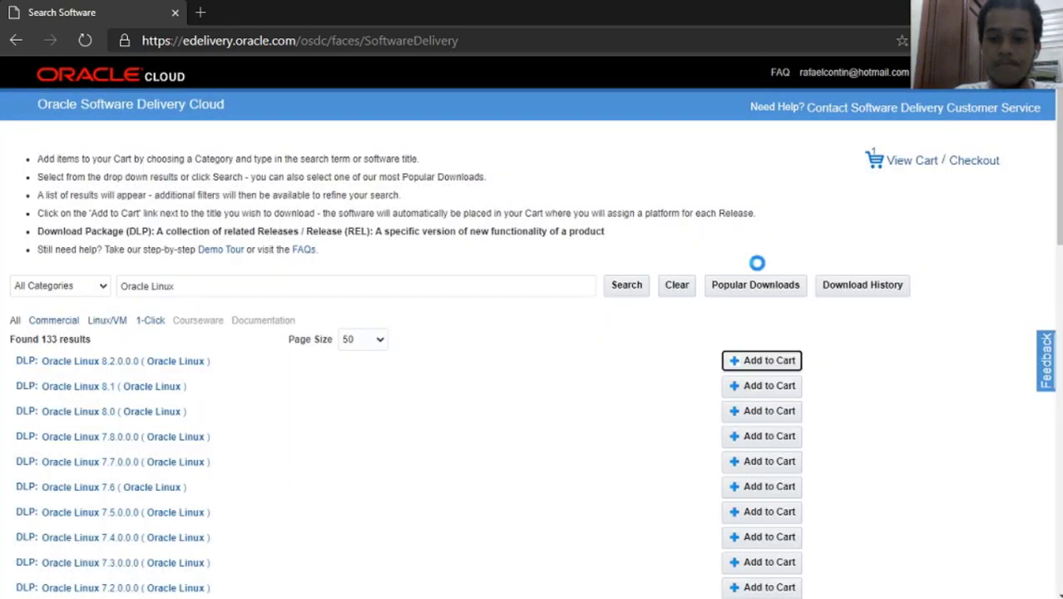
{"action": "mouse_move", "coordinate": [908, 166]}
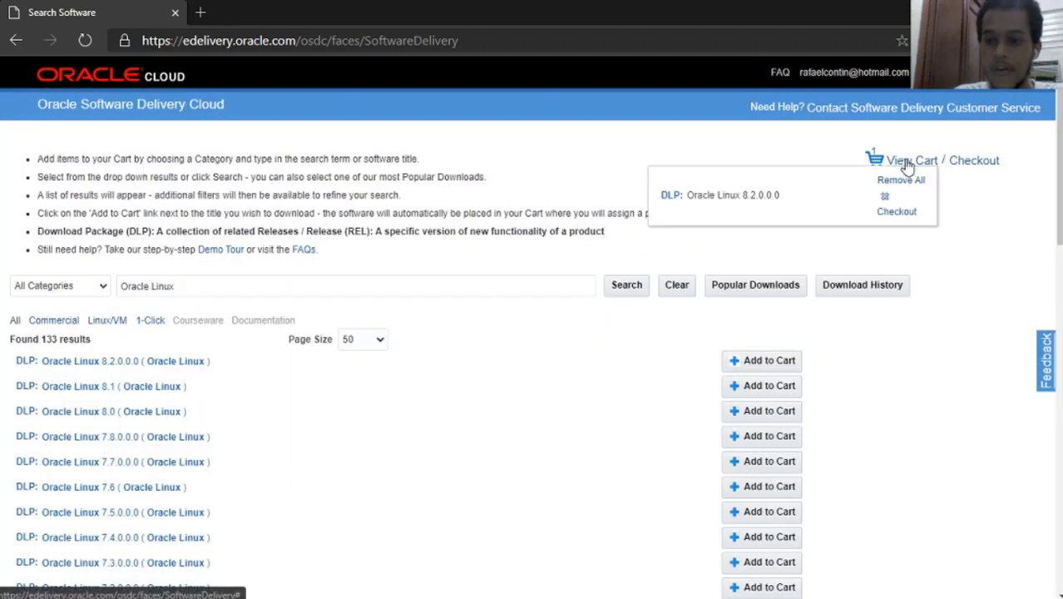
{"action": "left_click", "coordinate": [896, 213]}
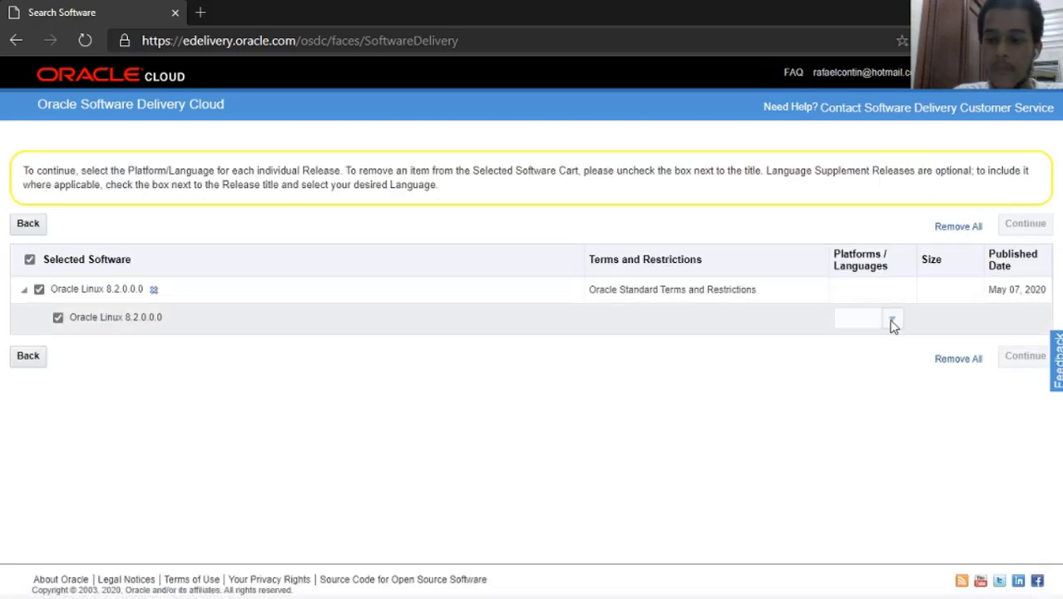
Choose the x86 64 bit platform and accept the Oracle License Agreement to reach the file list.
{"action": "left_click", "coordinate": [892, 323]}
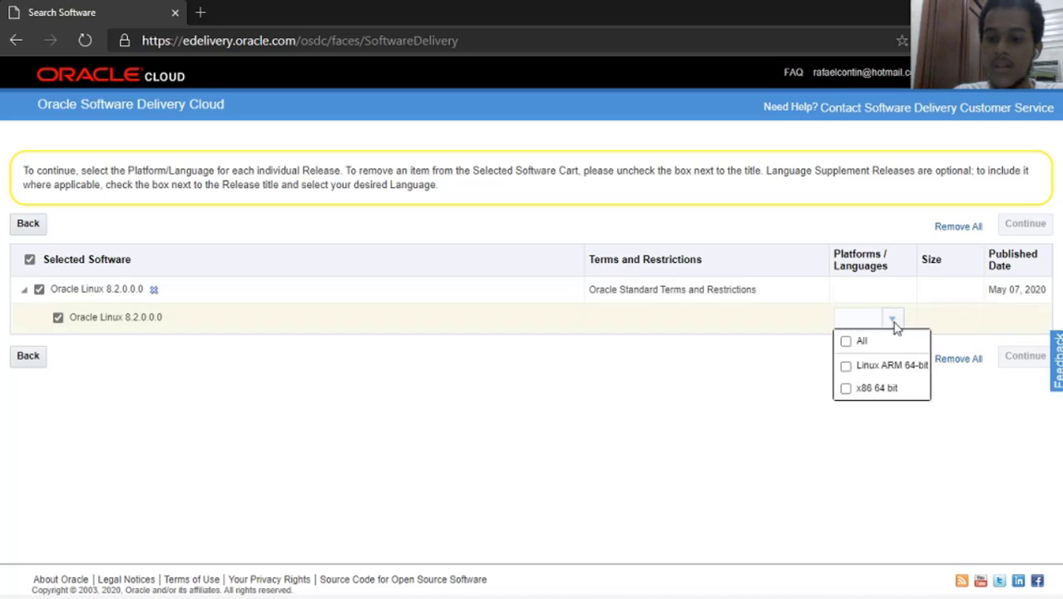
{"action": "left_click", "coordinate": [845, 389]}
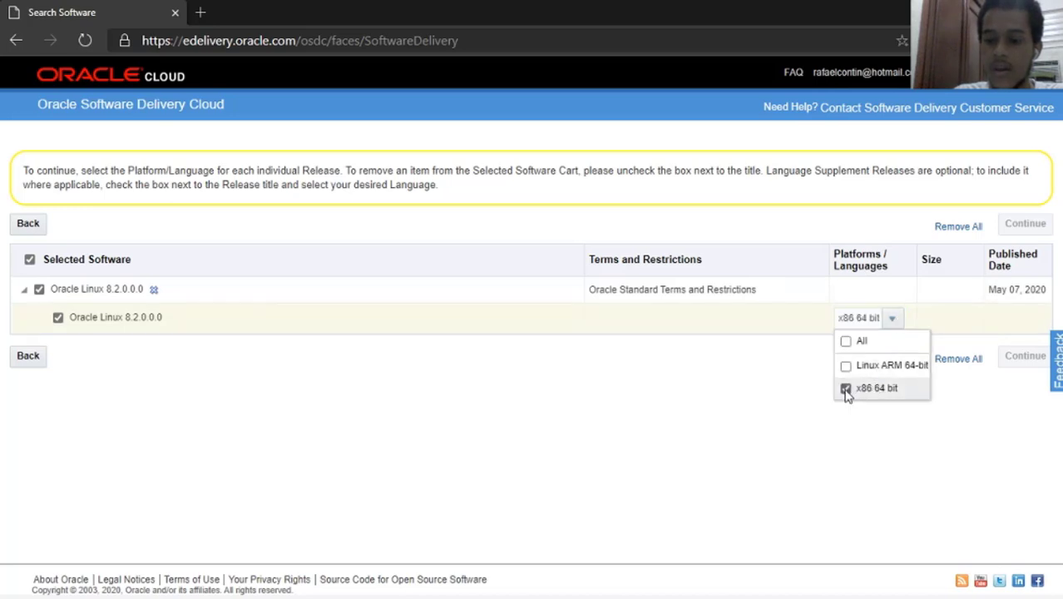
{"action": "left_click", "coordinate": [906, 445]}
{"action": "left_click", "coordinate": [1025, 353]}
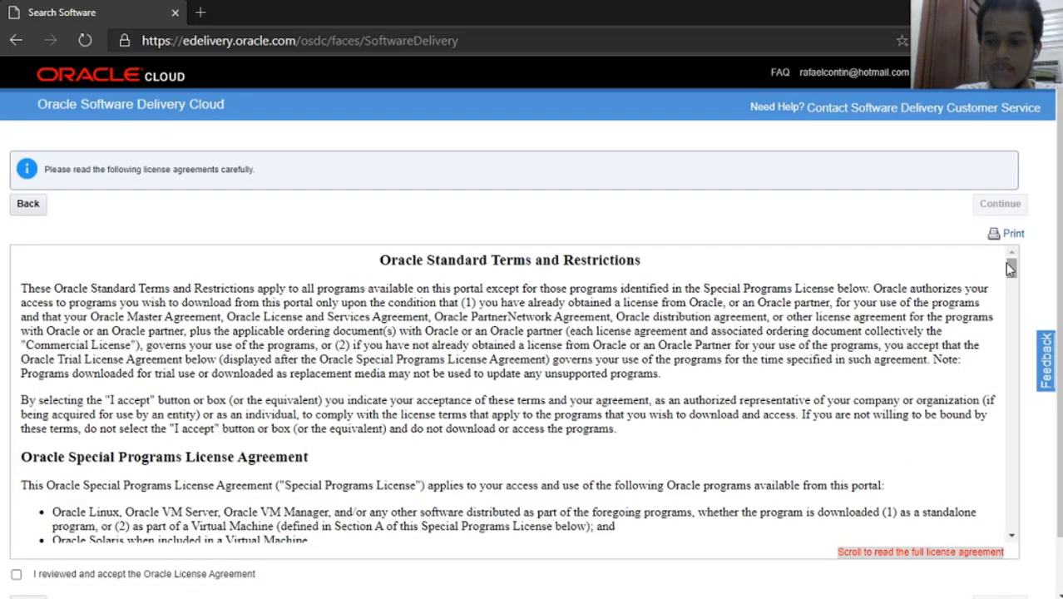
{"action": "scroll", "coordinate": [1008, 266], "scroll_direction": "down", "scroll_amount": 3}
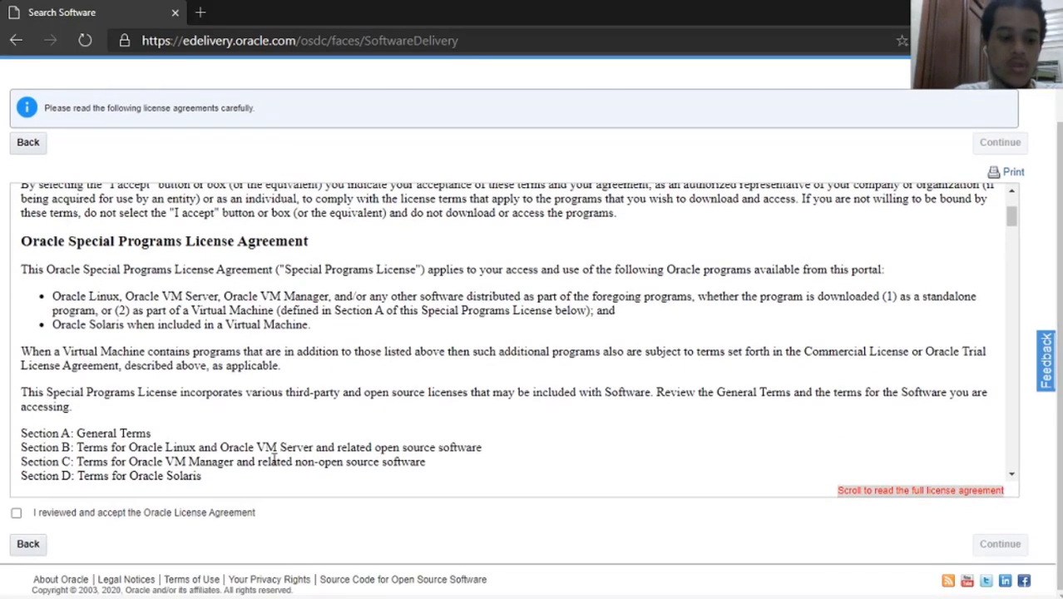
{"action": "left_click", "coordinate": [17, 513]}
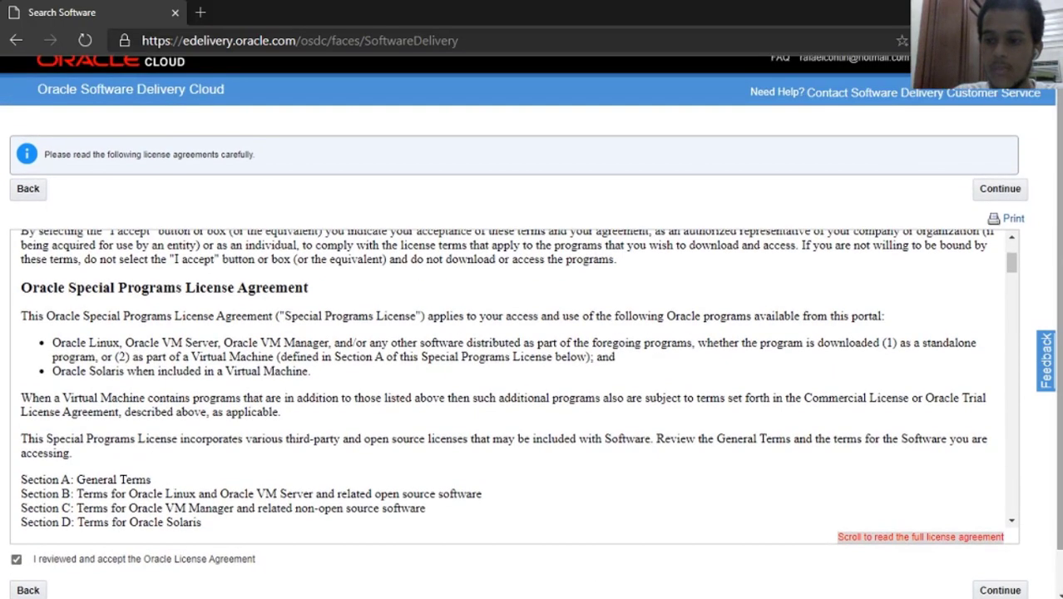
{"action": "left_click", "coordinate": [1002, 193]}
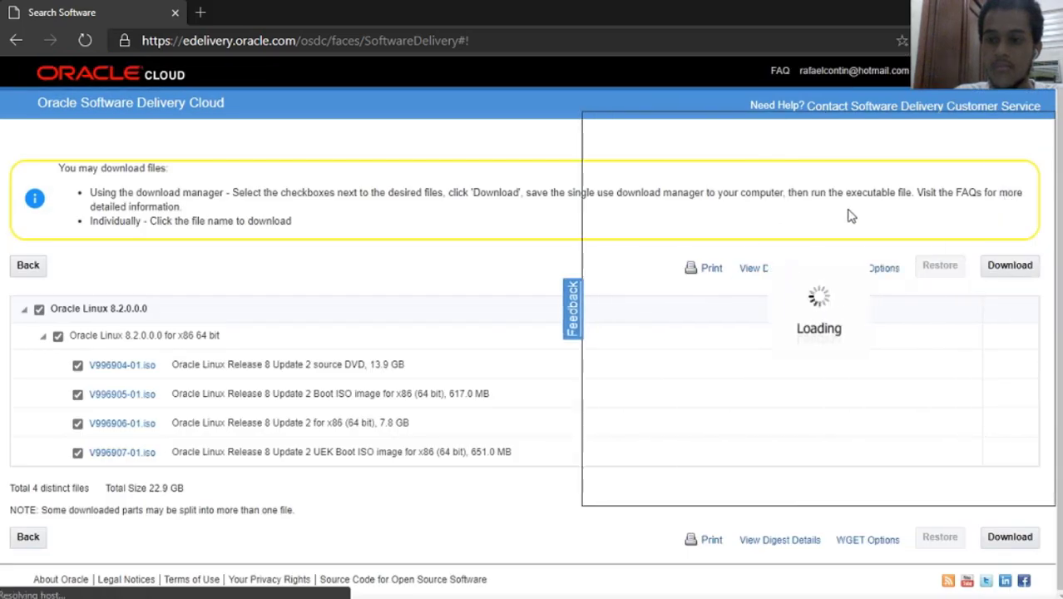
Close the feedback survey and highlight the source DVD file's description.
{"action": "left_click", "coordinate": [561, 276]}
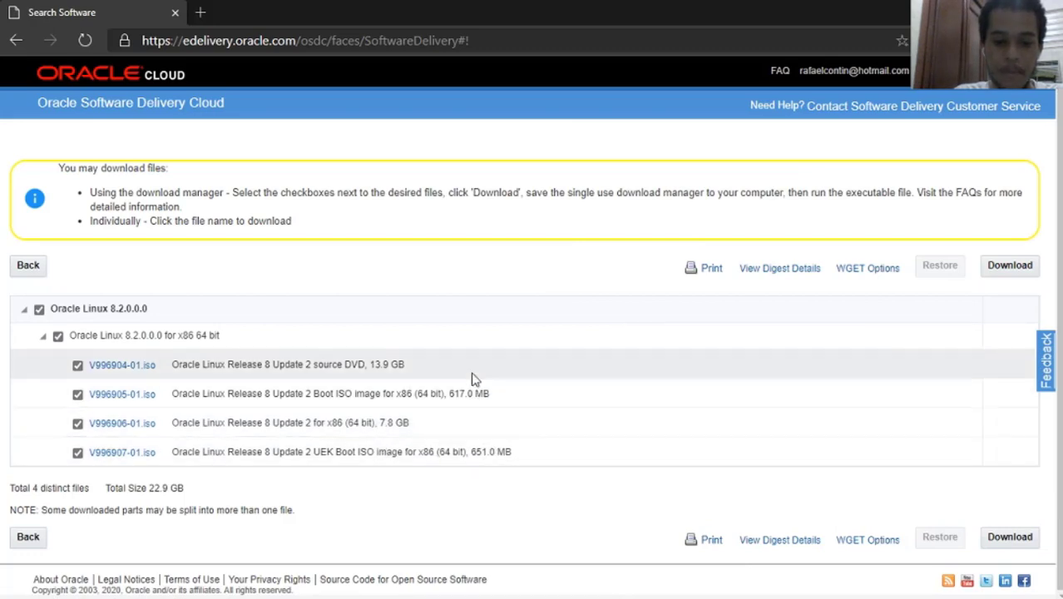
{"action": "left_click_drag", "start_coordinate": [228, 369], "coordinate": [378, 369]}
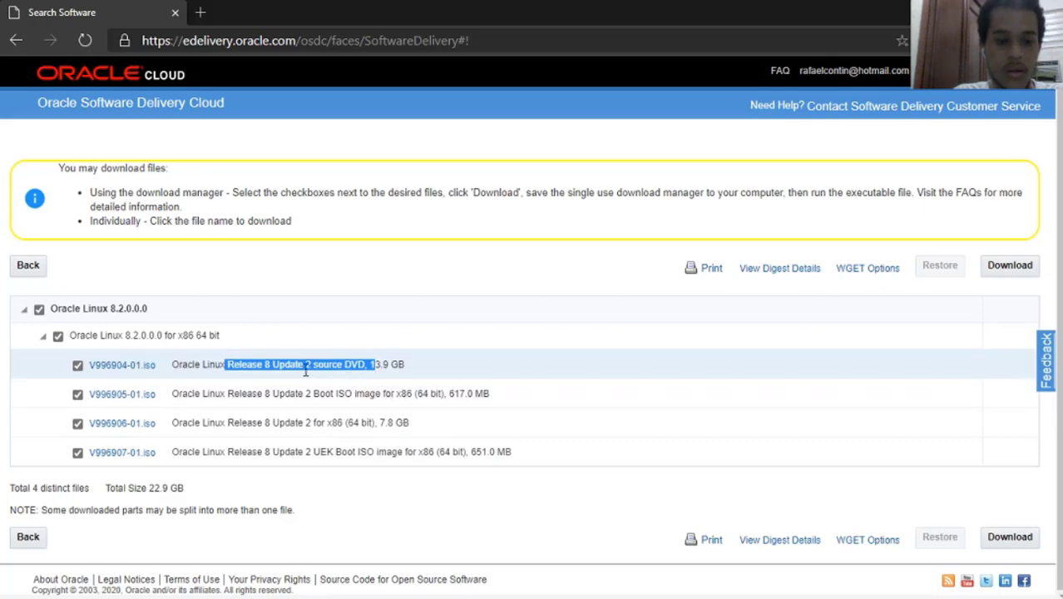
{"action": "left_click", "coordinate": [262, 369]}
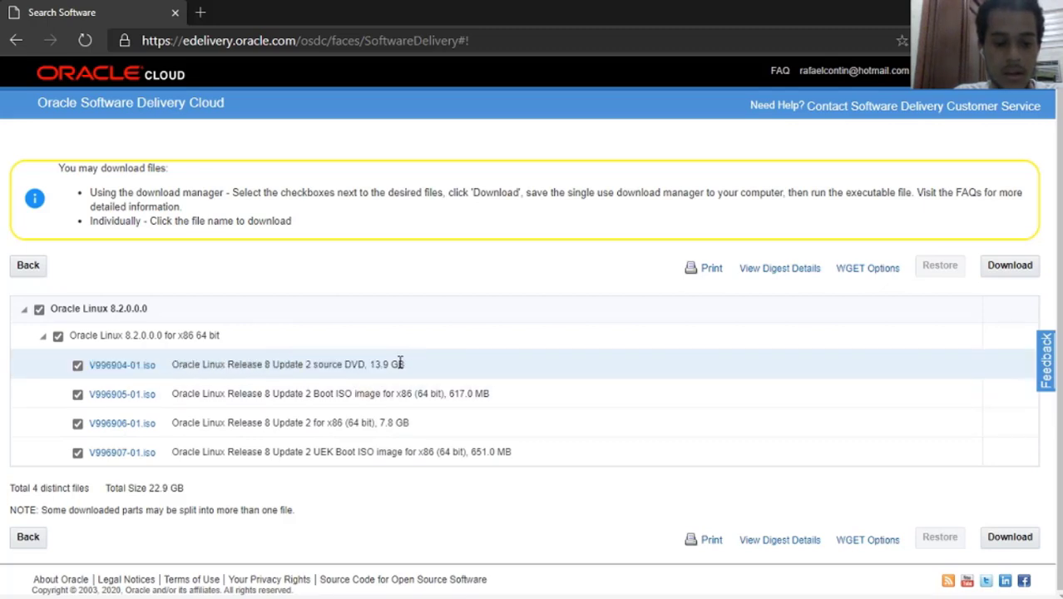
{"action": "double_click", "coordinate": [397, 364]}
{"action": "left_click", "coordinate": [274, 364], "text": "shift"}
{"action": "left_click", "coordinate": [254, 366]}
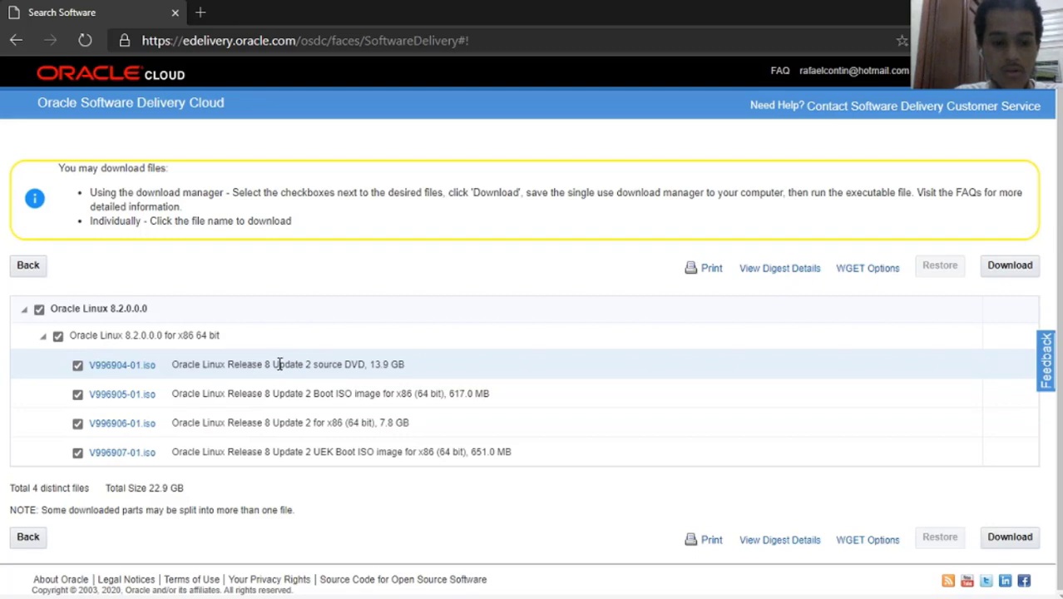
{"action": "left_click_drag", "start_coordinate": [424, 366], "coordinate": [167, 369]}
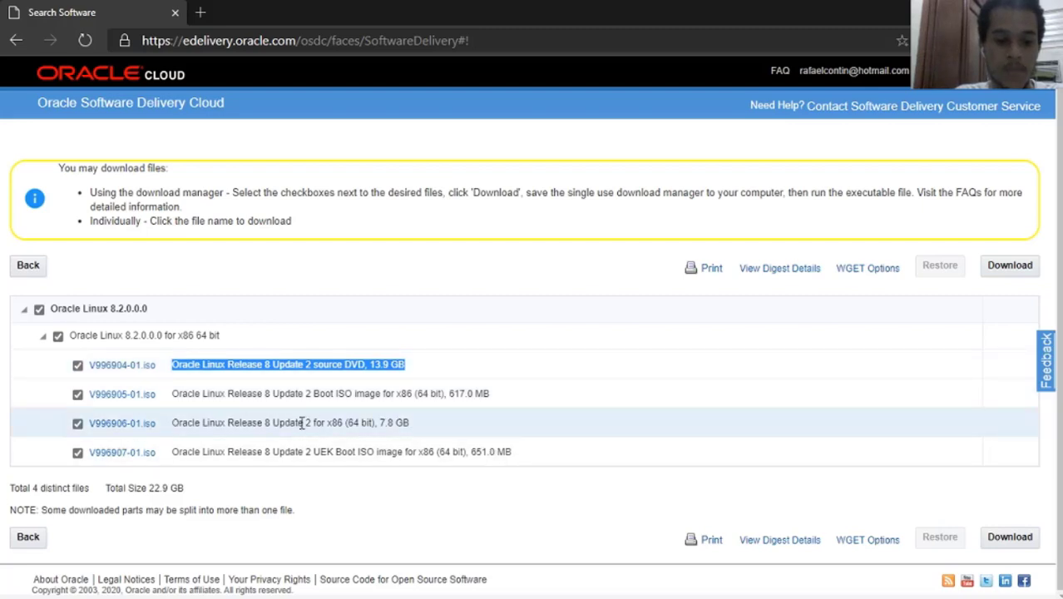
Untick V996904, V996905 and V996907 so only V996906-01.iso remains, then download it.
{"action": "left_click", "coordinate": [78, 393]}
{"action": "left_click", "coordinate": [77, 365]}
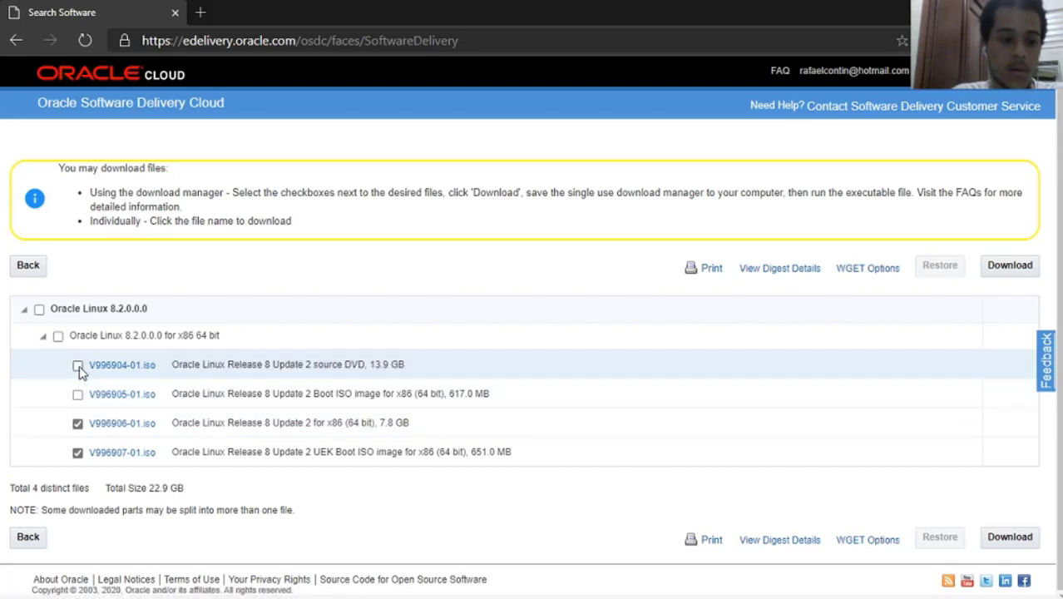
{"action": "left_click", "coordinate": [78, 453]}
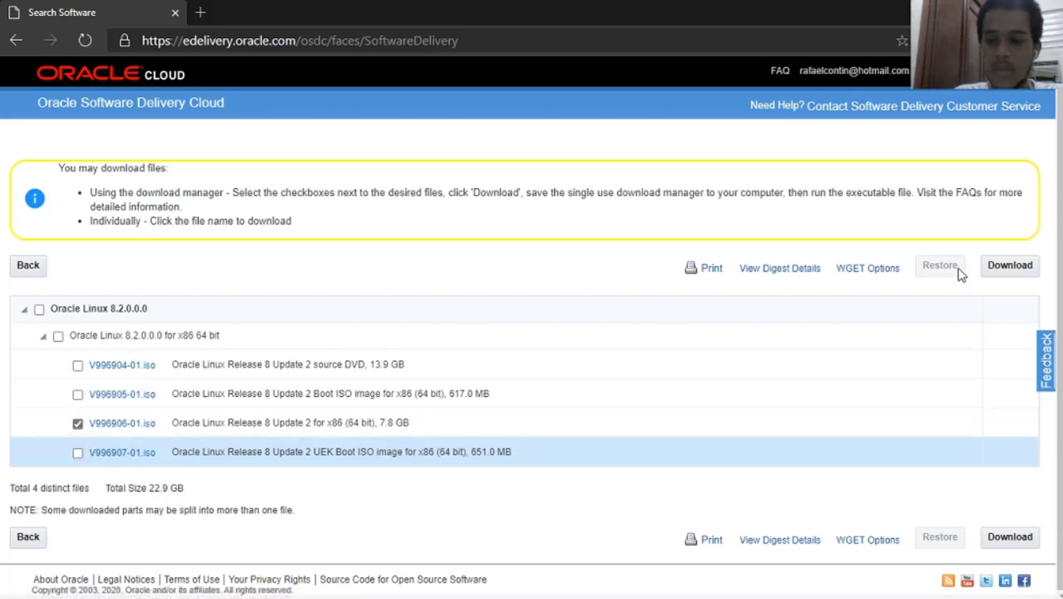
{"action": "left_click", "coordinate": [1008, 265]}
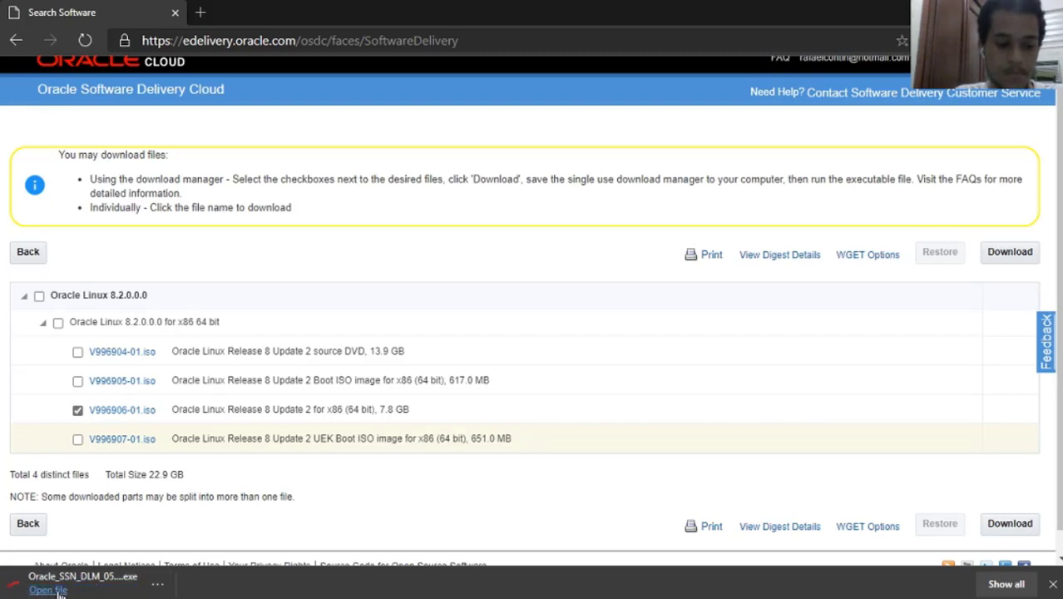
Run the download manager, download V996906-01.iso into Downloads, then pause and close it.
{"action": "left_click", "coordinate": [58, 589]}
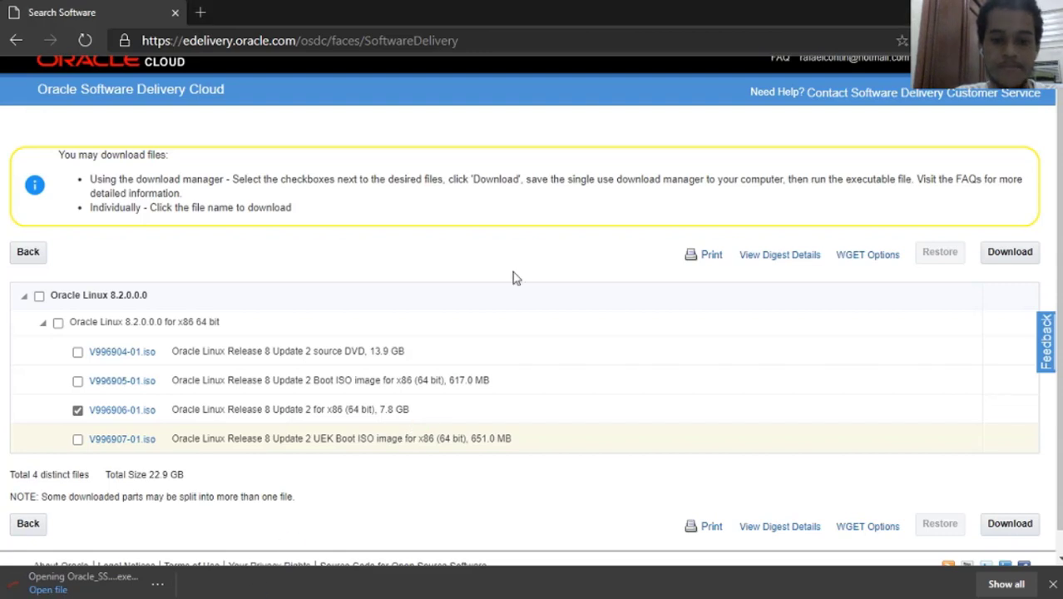
{"action": "left_click_drag", "start_coordinate": [498, 179], "coordinate": [506, 119]}
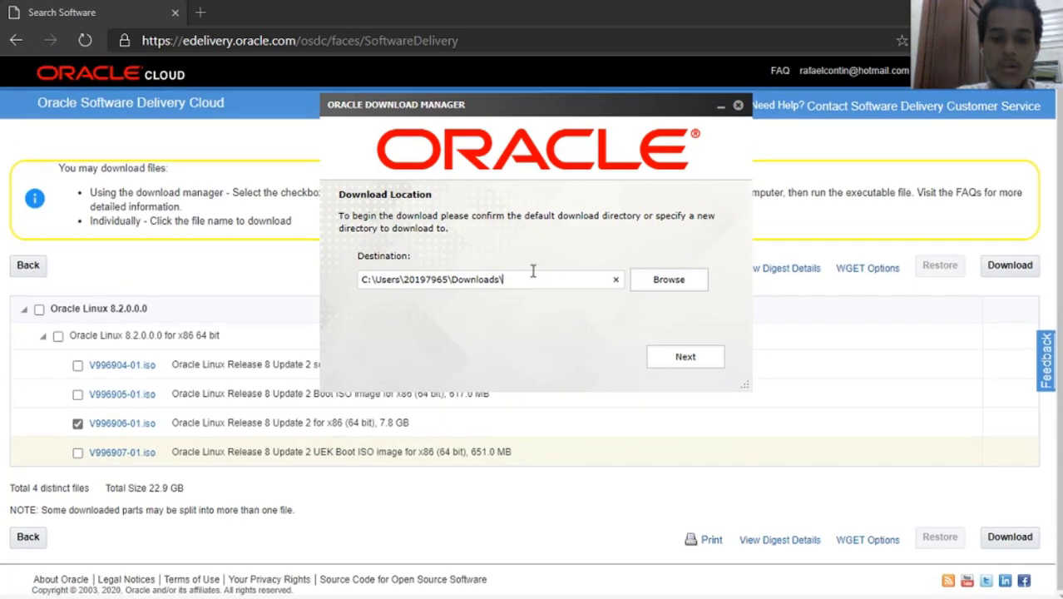
{"action": "left_click_drag", "start_coordinate": [533, 270], "coordinate": [355, 274]}
{"action": "key", "text": "Tab"}
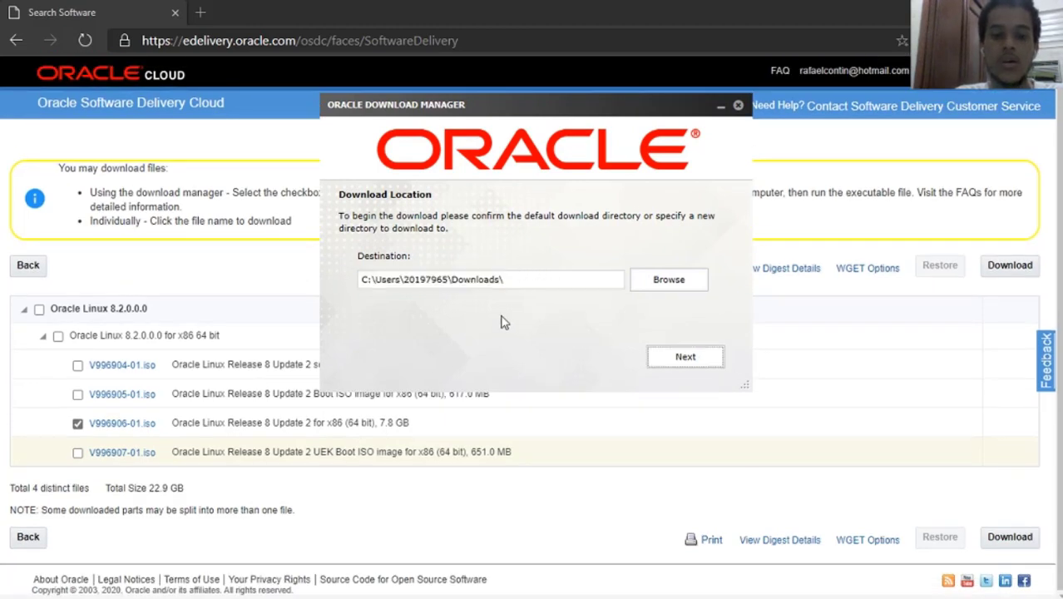
{"action": "left_click", "coordinate": [684, 358]}
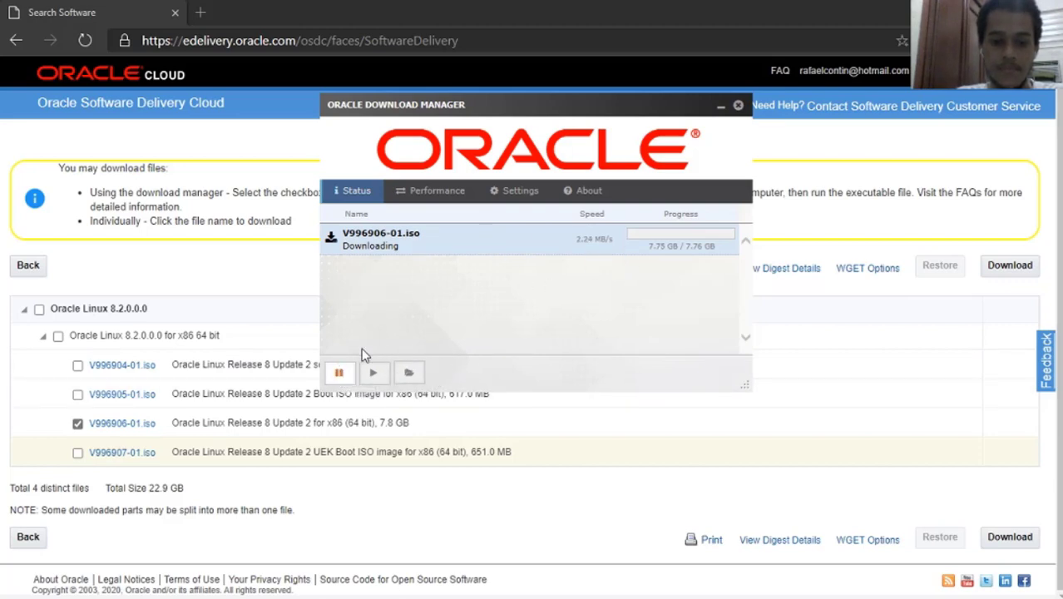
{"action": "left_click", "coordinate": [341, 373]}
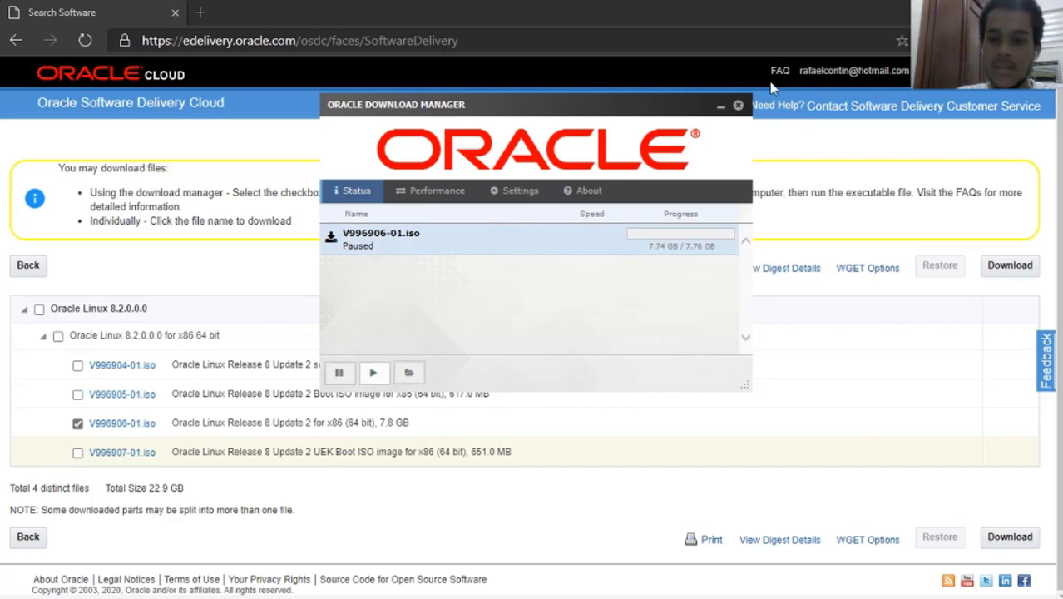
{"action": "left_click", "coordinate": [737, 105]}
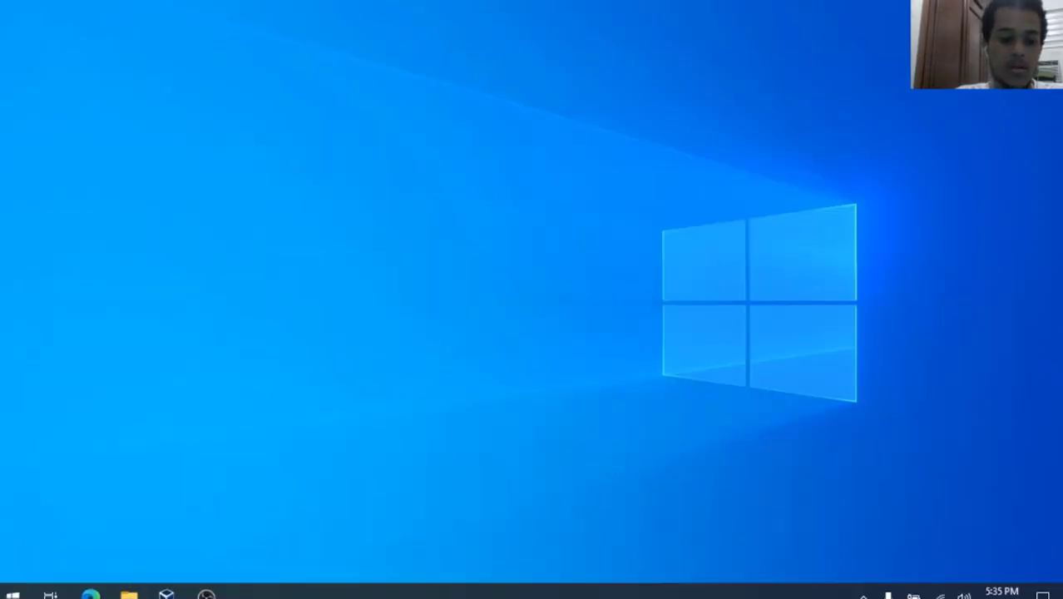
Create a new VM named Oracle Linux Server with type Linux and version Oracle (64-bit).
{"action": "left_click", "coordinate": [165, 589]}
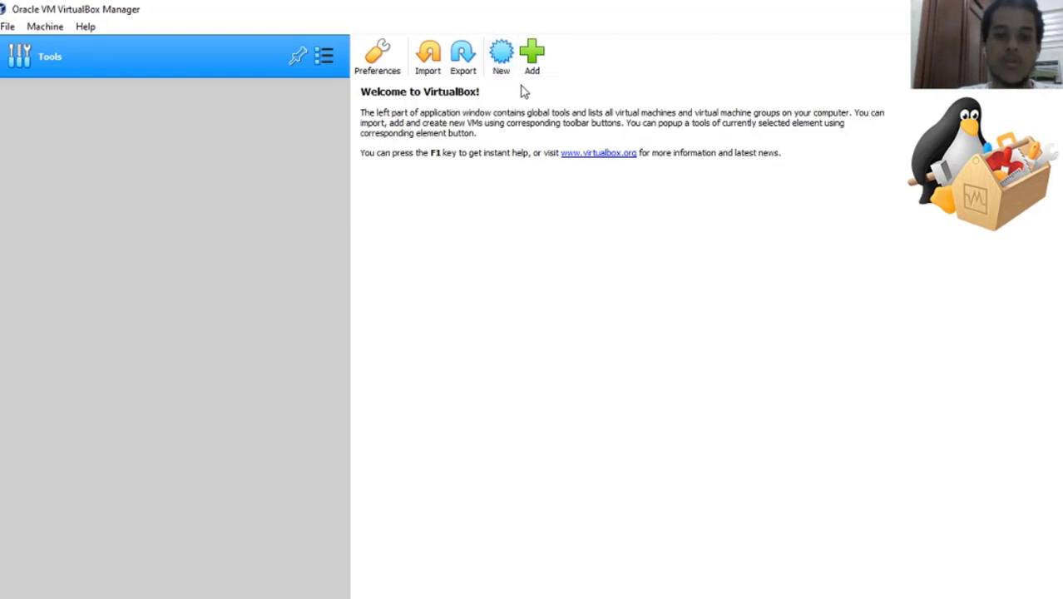
{"action": "left_click", "coordinate": [500, 56]}
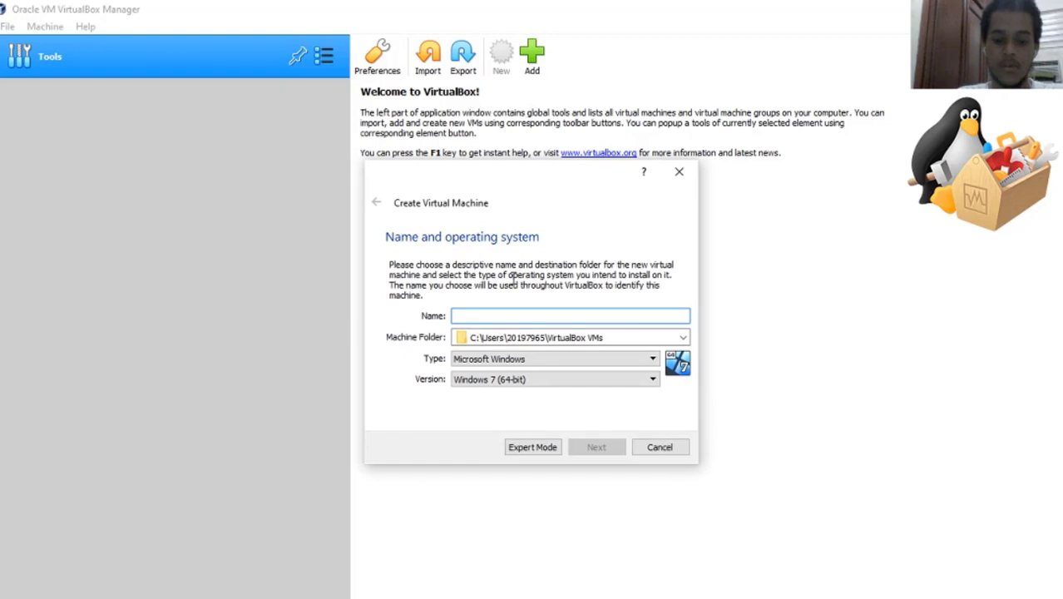
{"action": "type", "text": "Oracle Linux Server 20197965"}
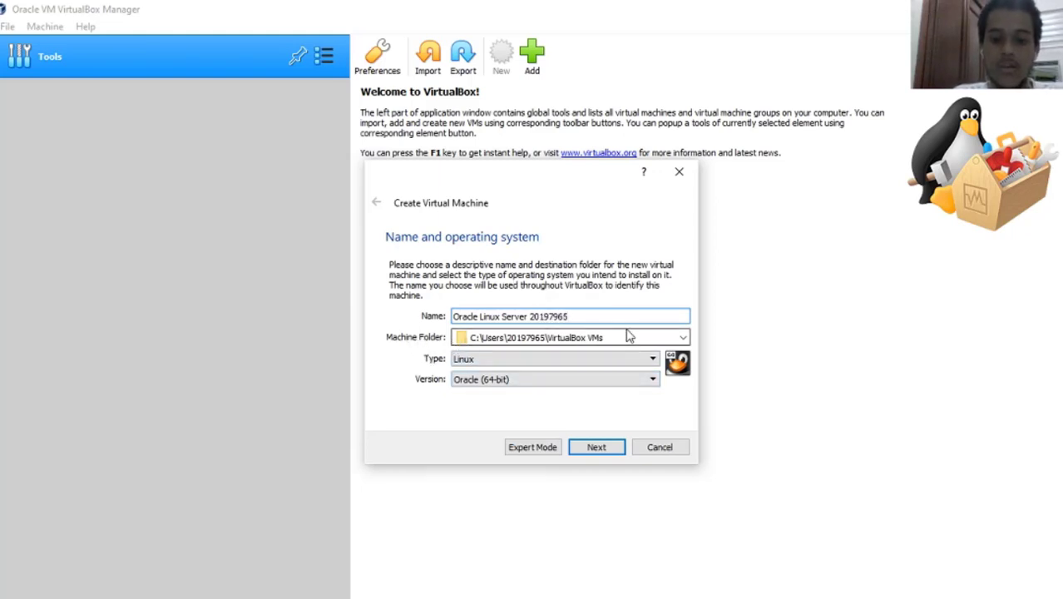
{"action": "left_click_drag", "start_coordinate": [619, 336], "coordinate": [400, 334]}
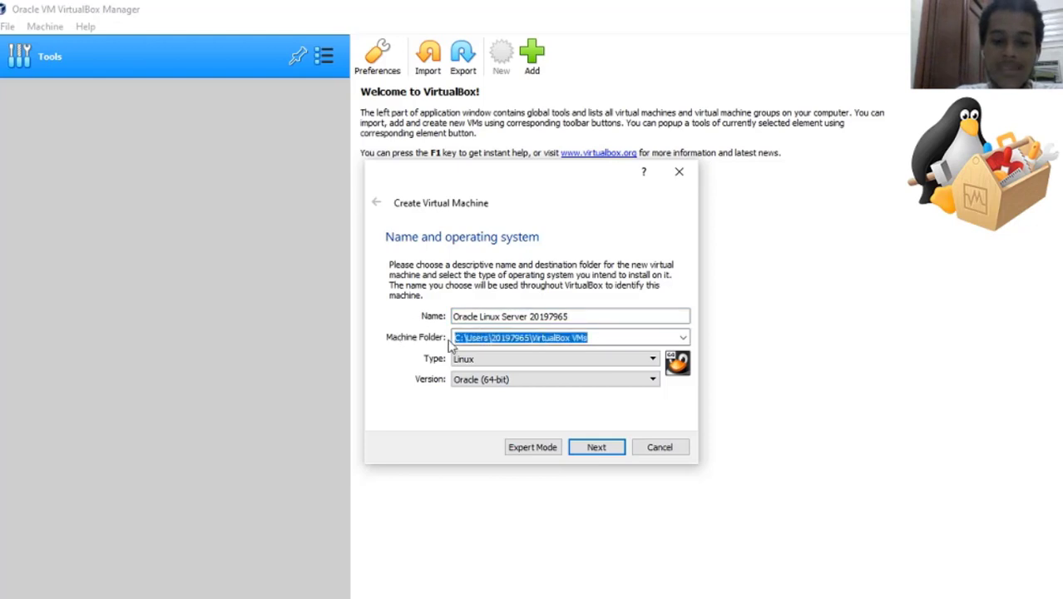
{"action": "left_click", "coordinate": [598, 358]}
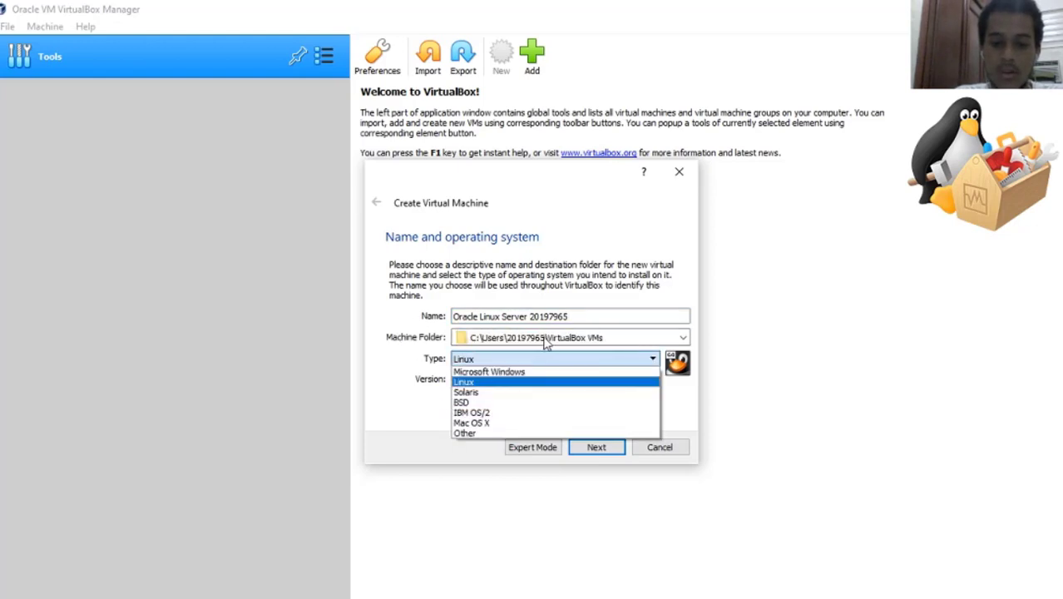
{"action": "left_click", "coordinate": [522, 357]}
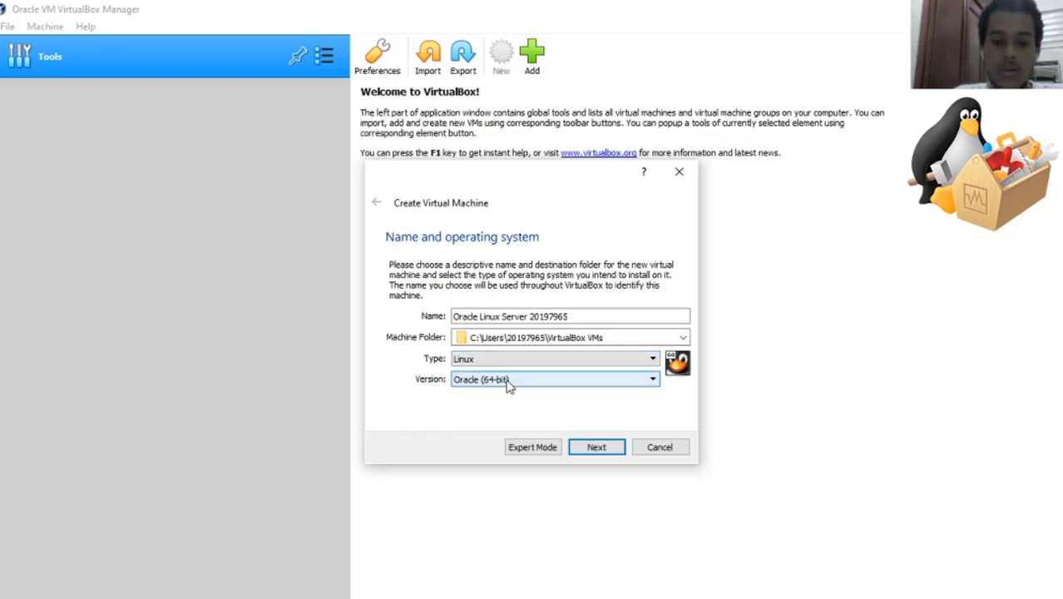
{"action": "left_click", "coordinate": [593, 450]}
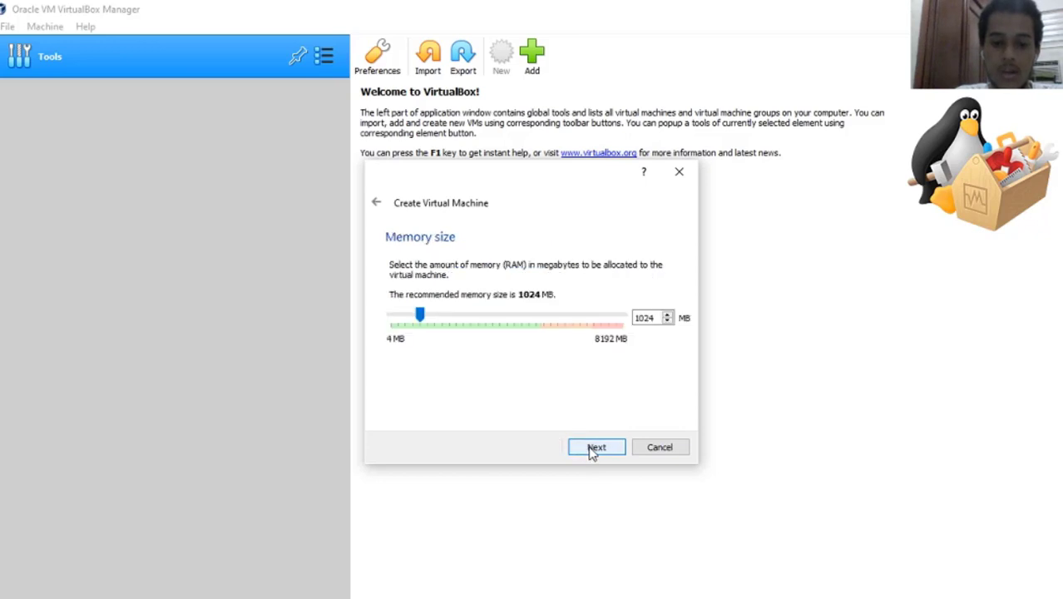
Give the VM 4096 MB of memory and create a new VDI hard disk.
{"action": "type", "text": "4096"}
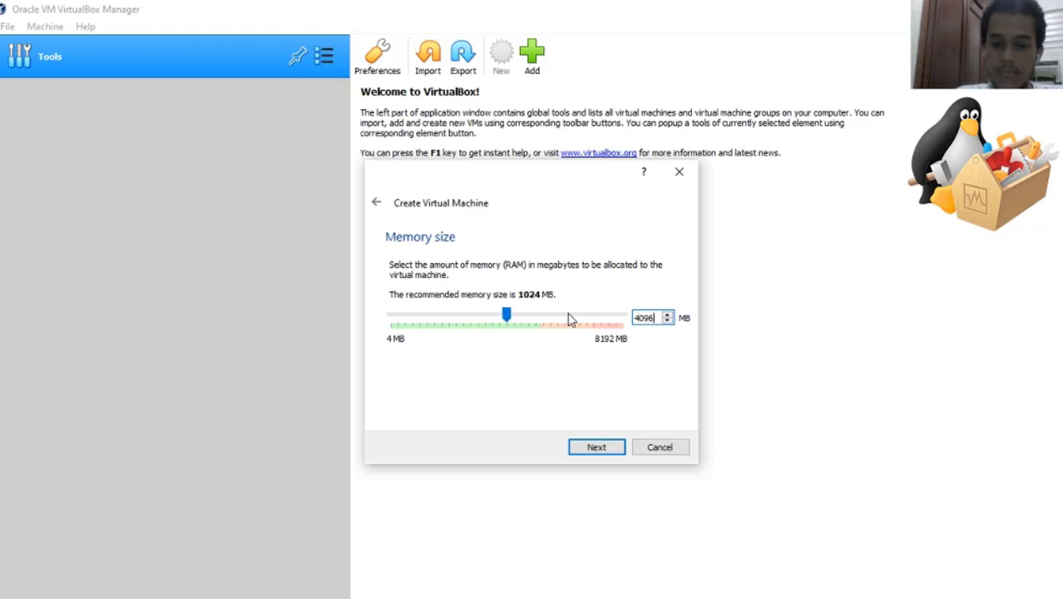
{"action": "left_click", "coordinate": [595, 449]}
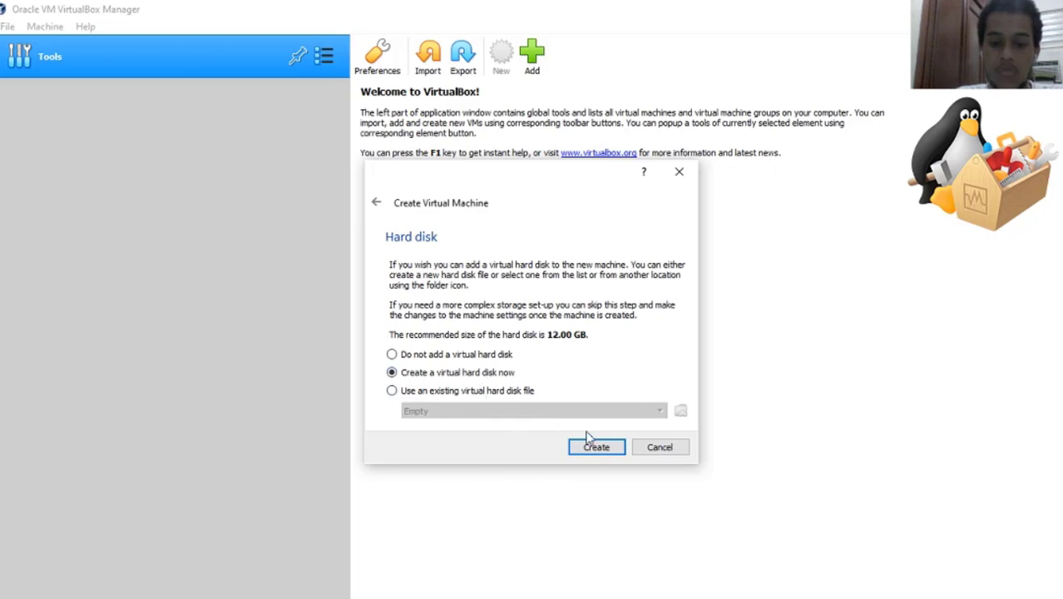
{"action": "left_click", "coordinate": [605, 445]}
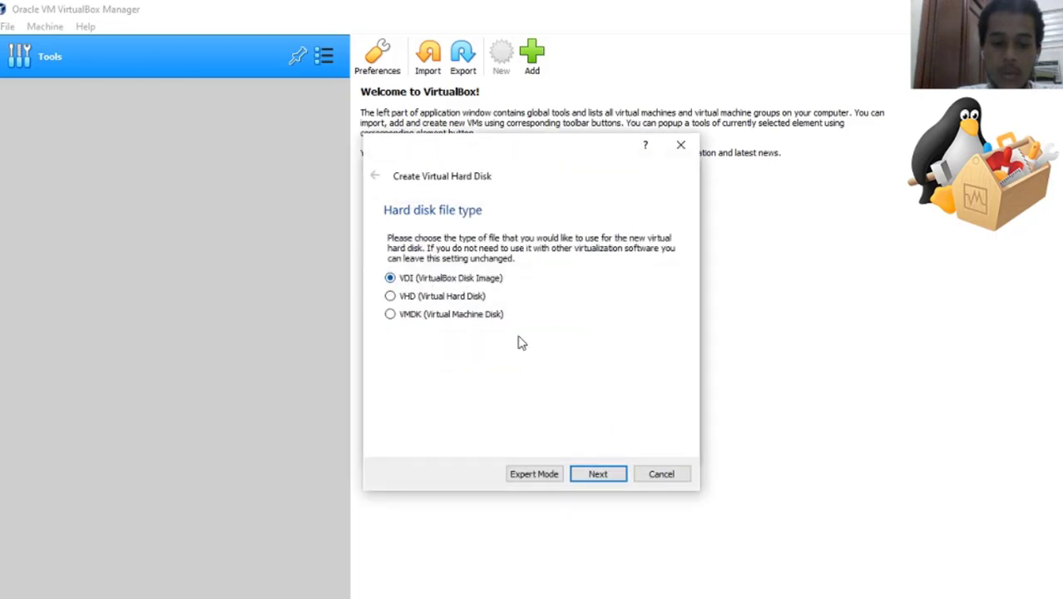
{"action": "left_click", "coordinate": [593, 474]}
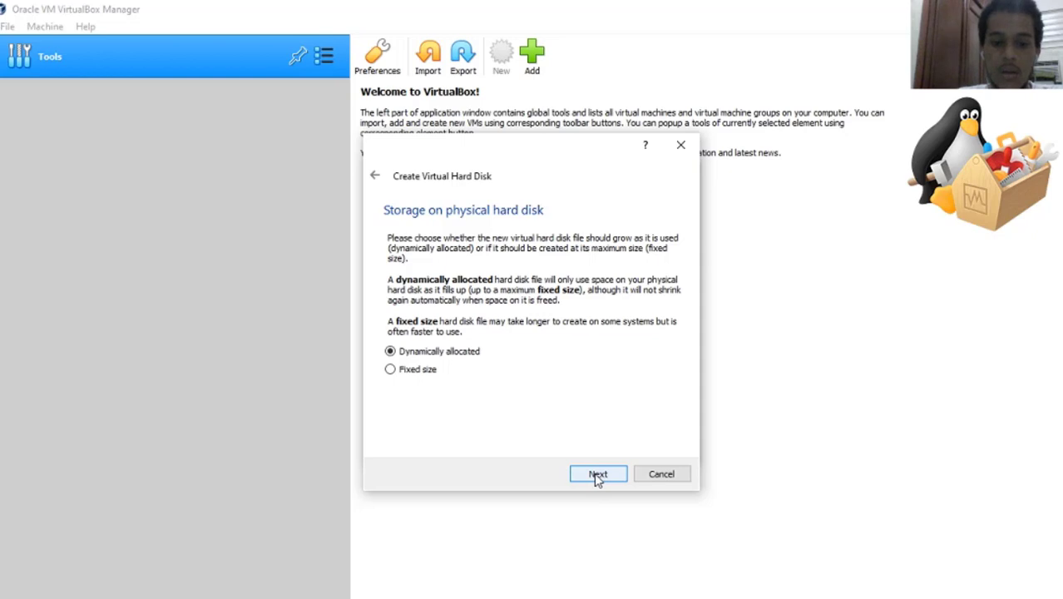
Make the disk dynamically allocated with a 50 GB size and create it.
{"action": "left_click", "coordinate": [597, 474]}
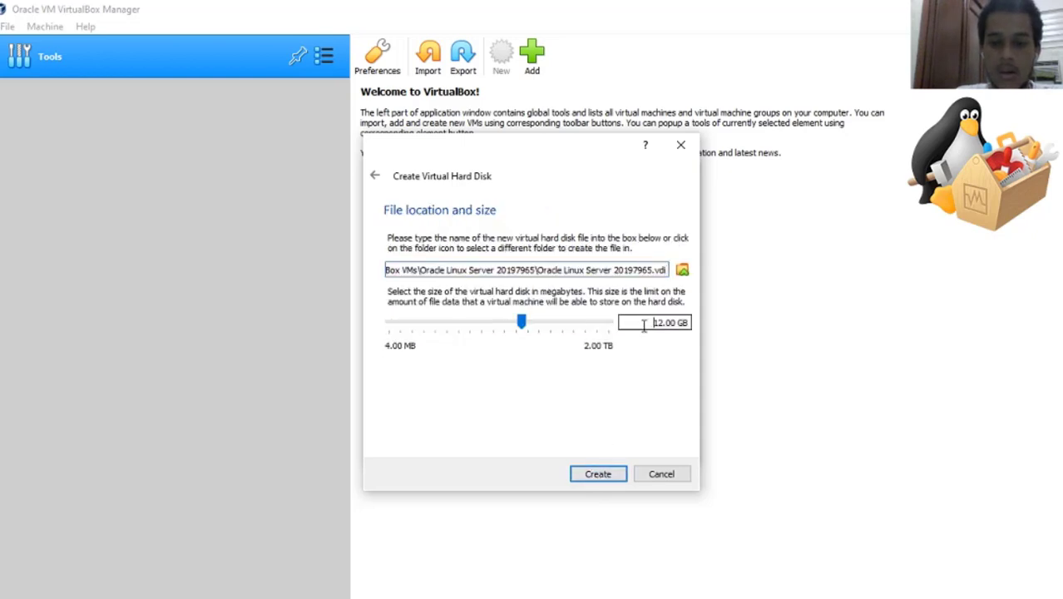
{"action": "left_click_drag", "start_coordinate": [645, 323], "coordinate": [671, 326]}
{"action": "type", "text": "500"}
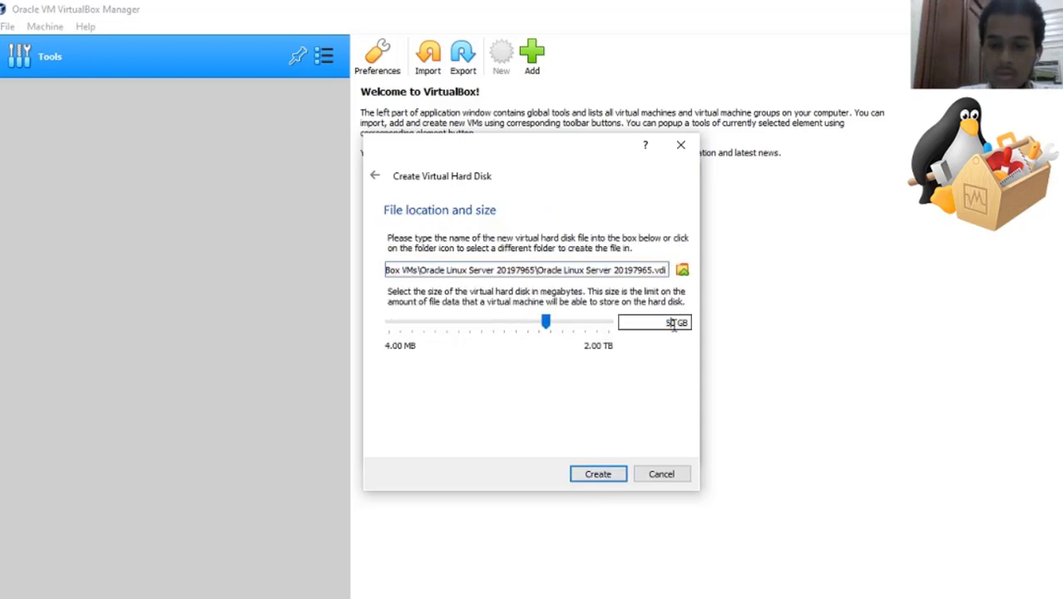
{"action": "key", "text": "BackSpace"}
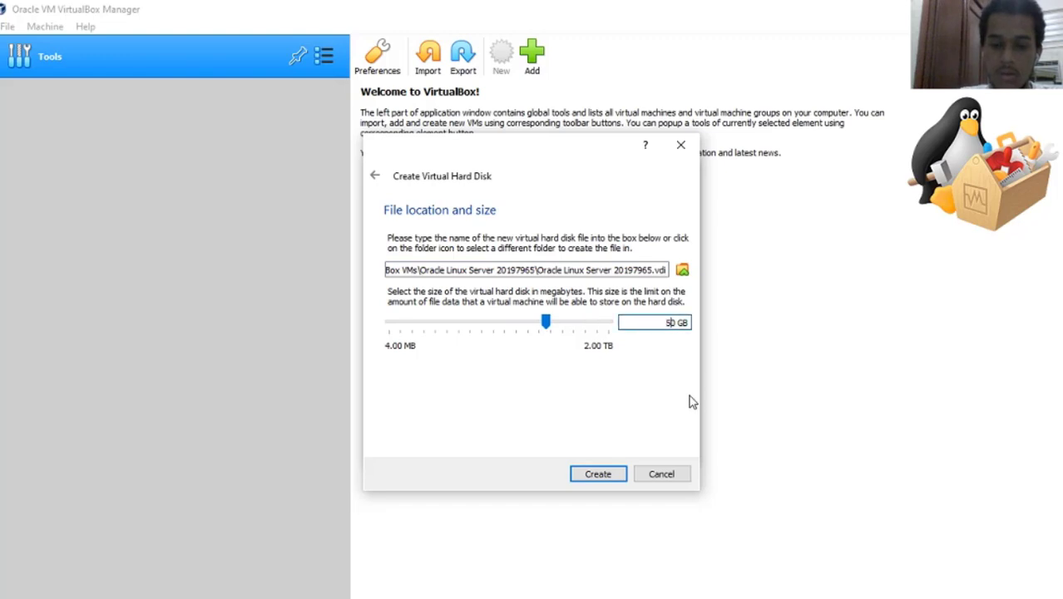
{"action": "left_click", "coordinate": [592, 475]}
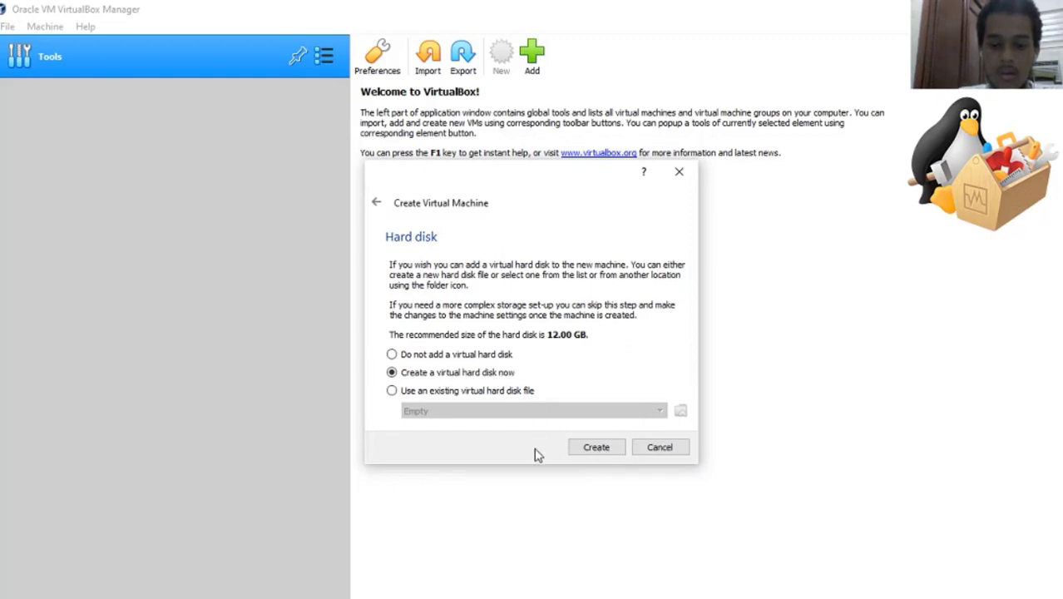
Set the Oracle Linux Server VM's processor count to 2 CPUs in its System settings.
{"action": "right_click", "coordinate": [221, 117]}
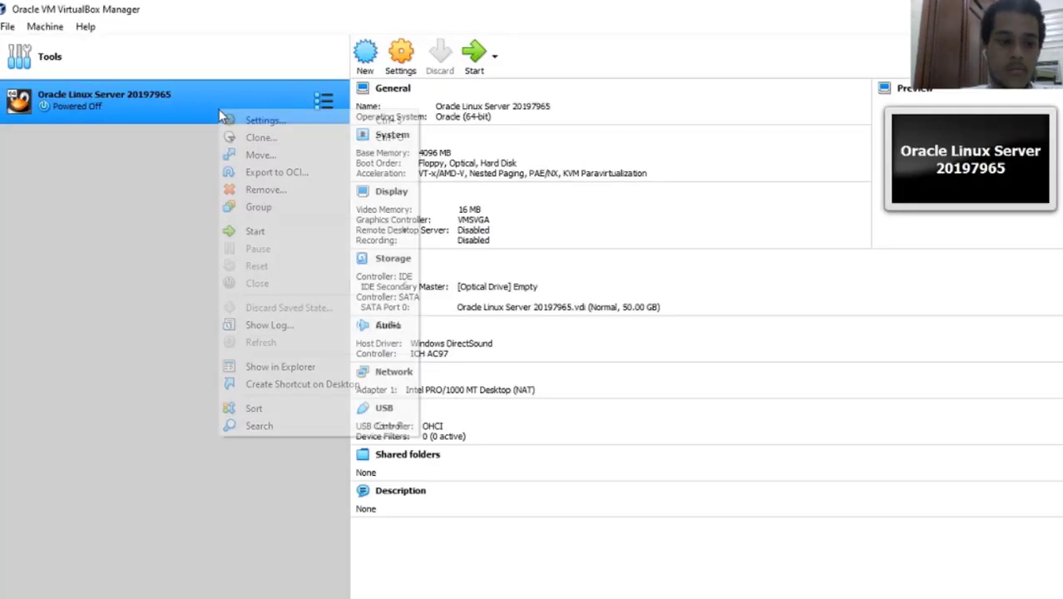
{"action": "left_click", "coordinate": [239, 124]}
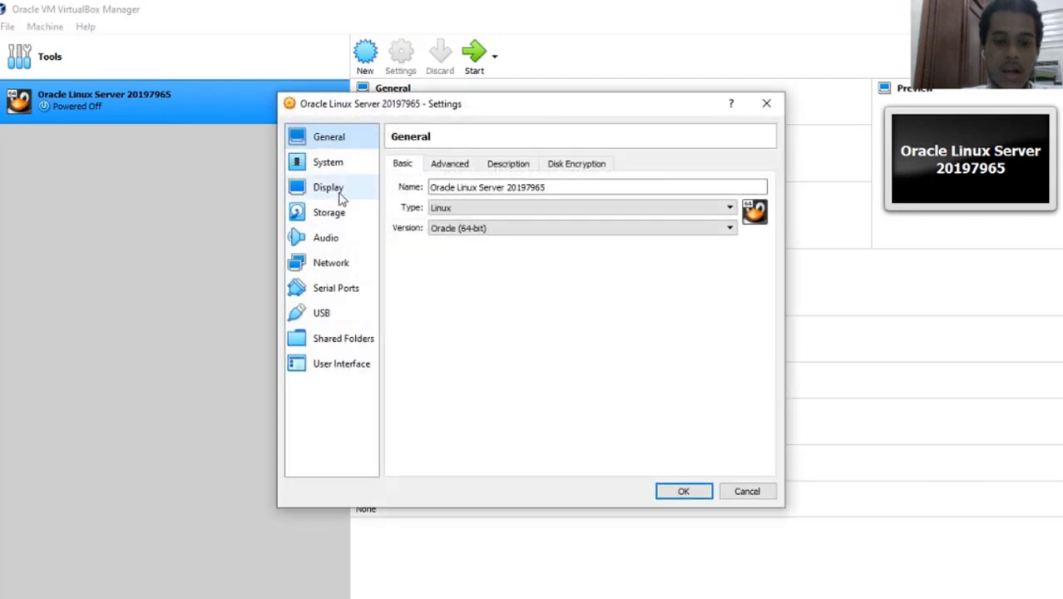
{"action": "left_click", "coordinate": [329, 163]}
{"action": "left_click", "coordinate": [482, 164]}
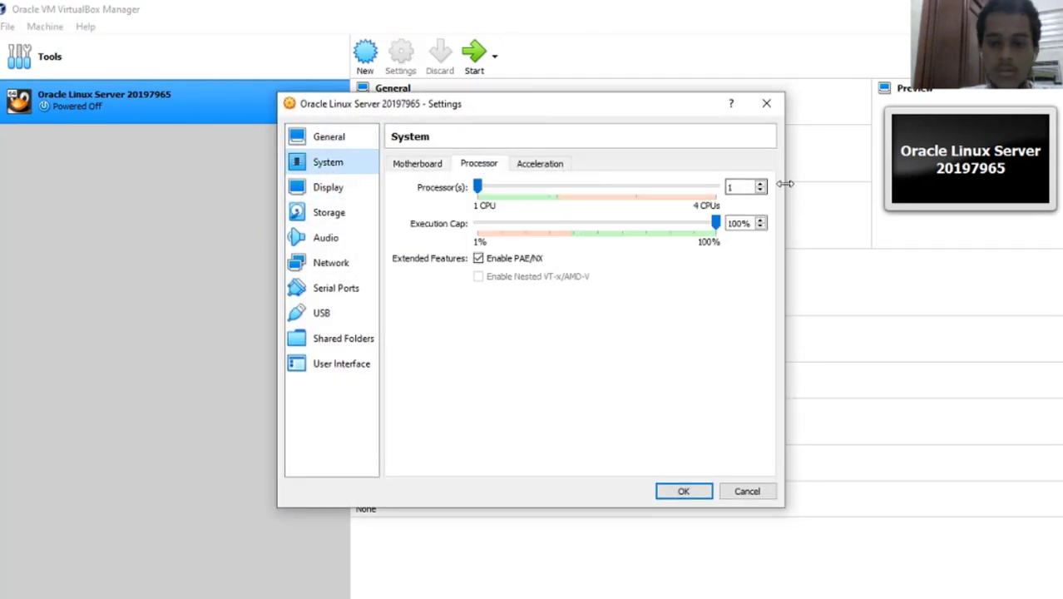
{"action": "left_click", "coordinate": [759, 183]}
{"action": "left_click", "coordinate": [432, 164]}
{"action": "left_click", "coordinate": [320, 141]}
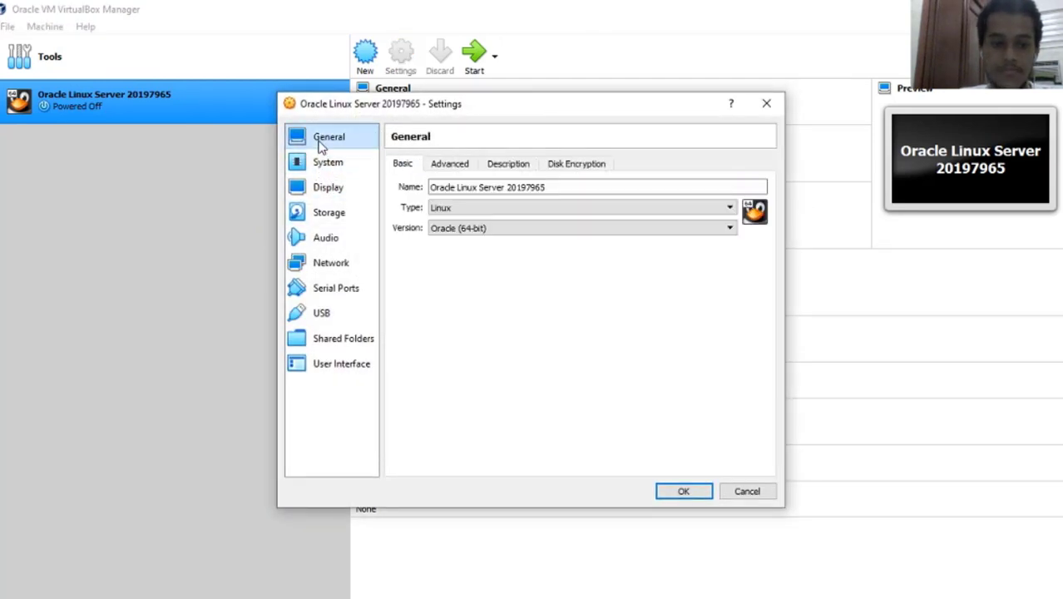
{"action": "left_click", "coordinate": [683, 492]}
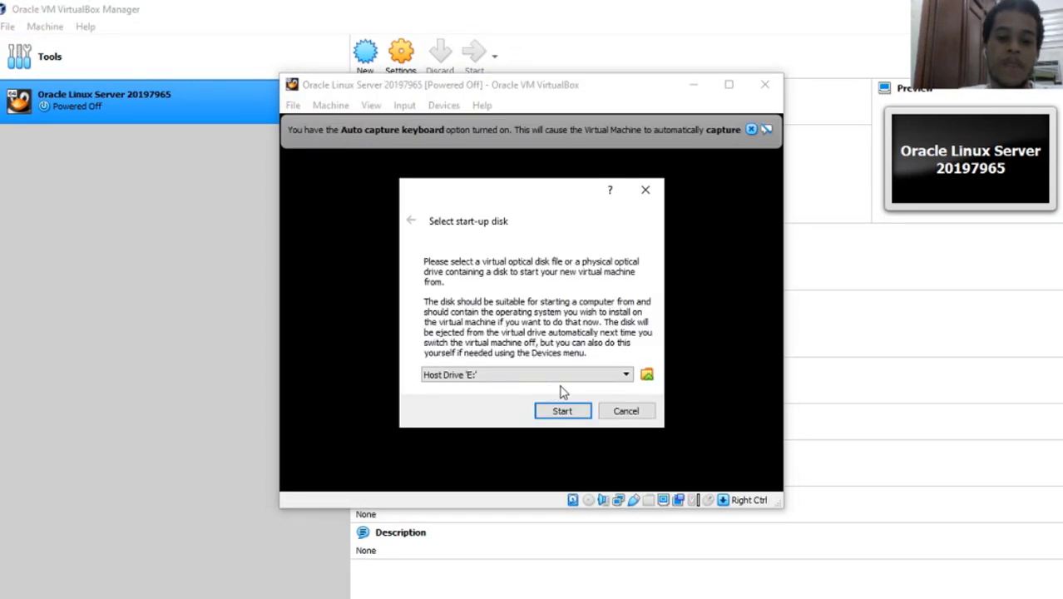
Choose V996906-01.iso as the start-up disk and boot the VM from it.
{"action": "left_click", "coordinate": [646, 377]}
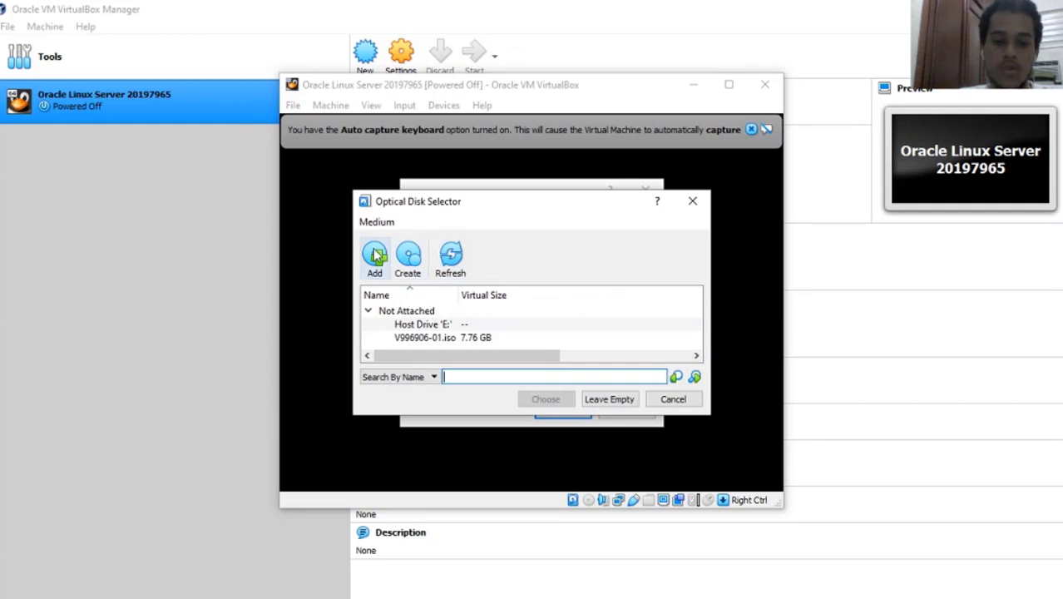
{"action": "left_click_drag", "start_coordinate": [416, 201], "coordinate": [429, 196]}
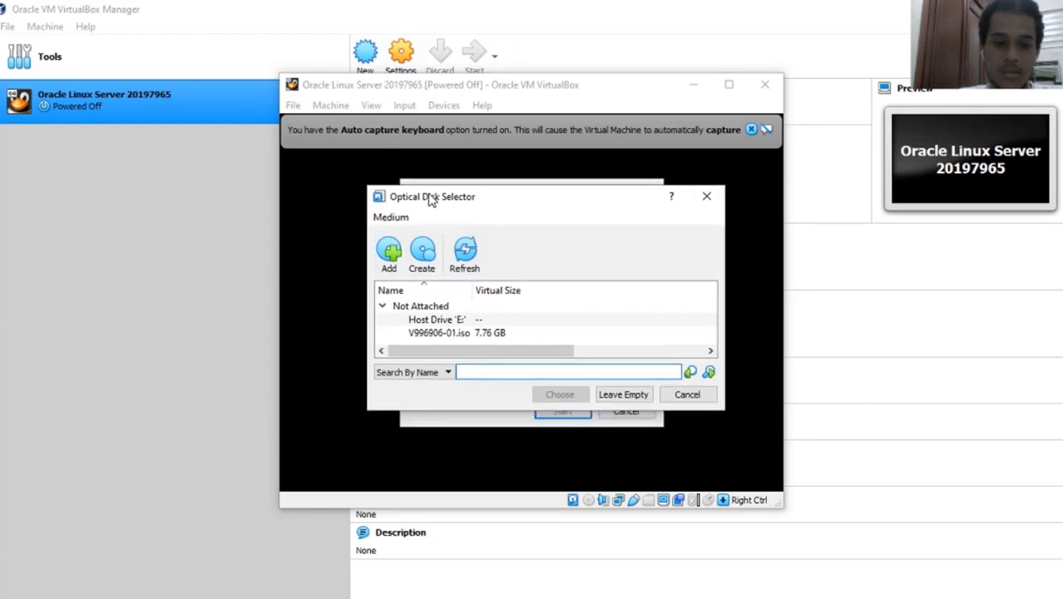
{"action": "left_click", "coordinate": [390, 255]}
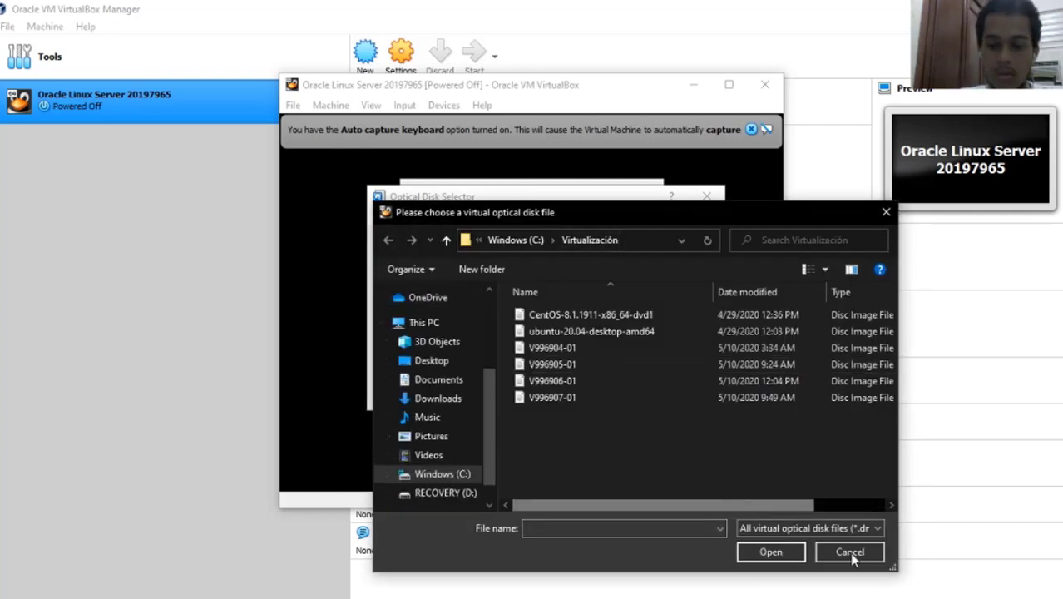
{"action": "left_click", "coordinate": [884, 215]}
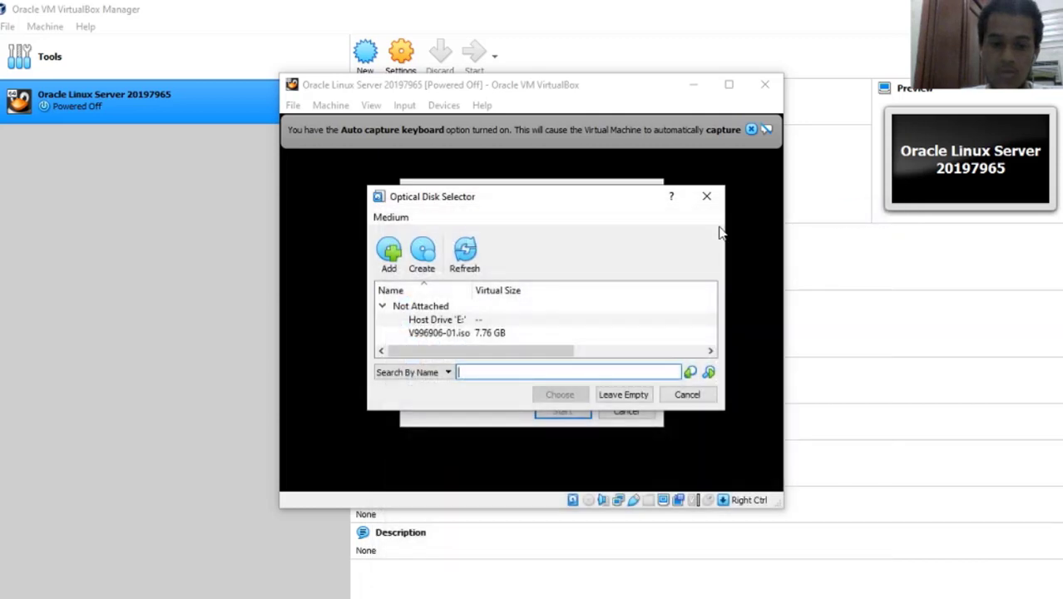
{"action": "left_click", "coordinate": [452, 325]}
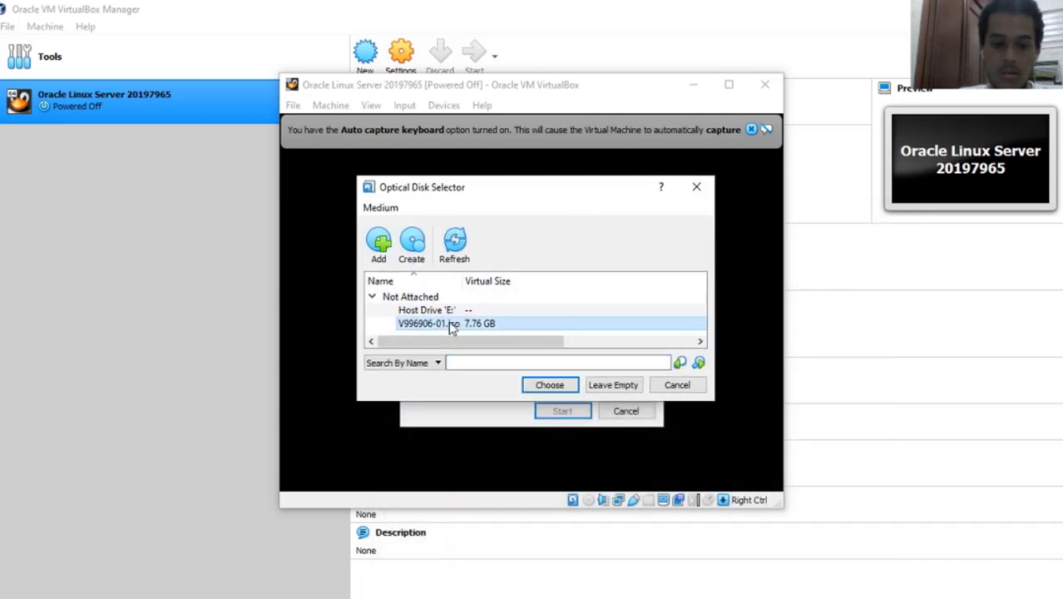
{"action": "left_click", "coordinate": [552, 389]}
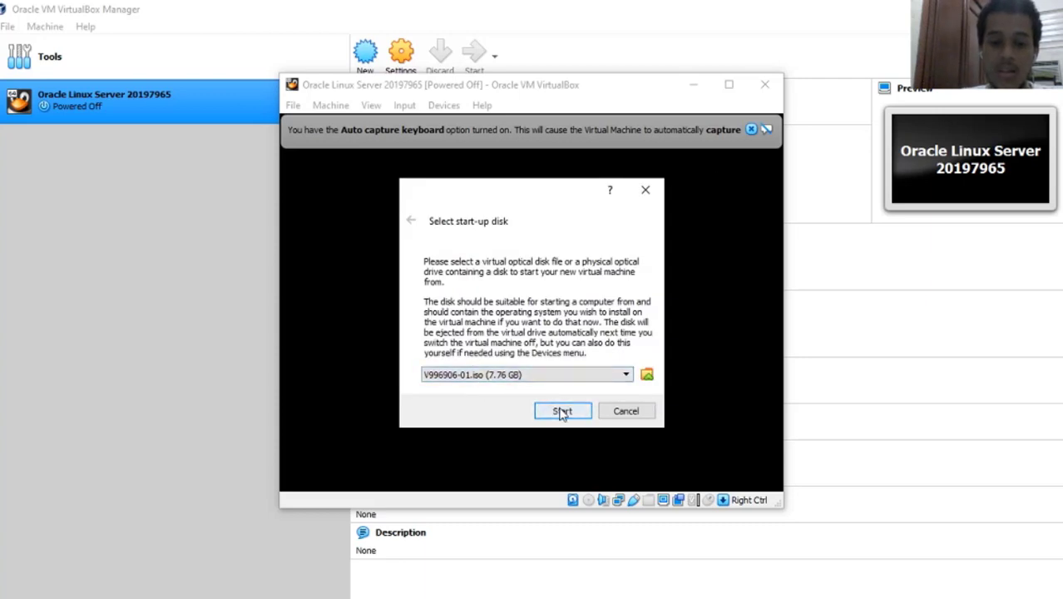
{"action": "left_click", "coordinate": [561, 412]}
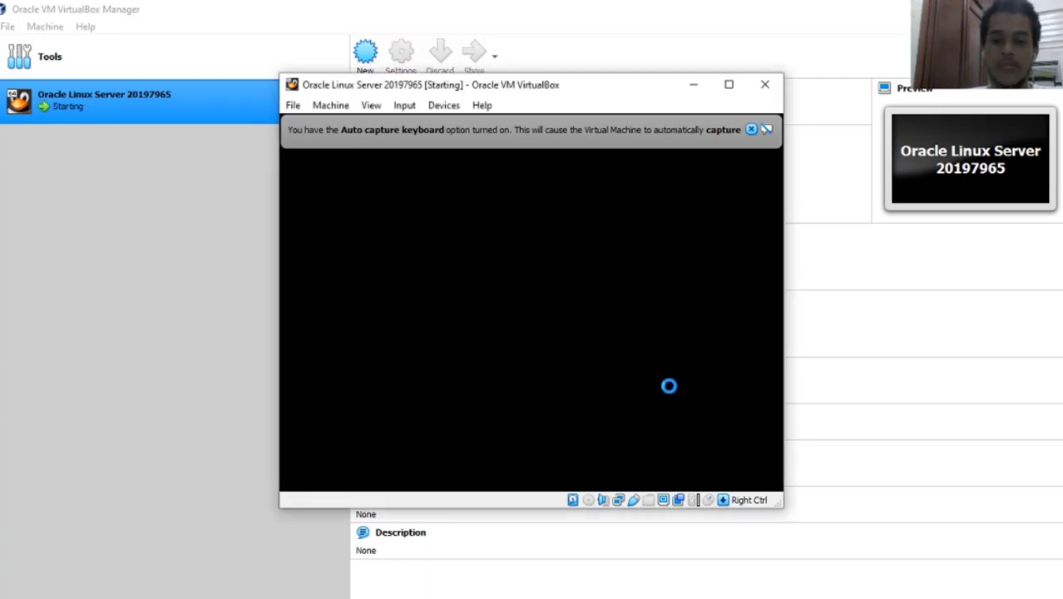
Boot the 'Install Oracle Linux 8.2.0' entry from the VM's boot menu.
{"action": "left_click", "coordinate": [751, 130]}
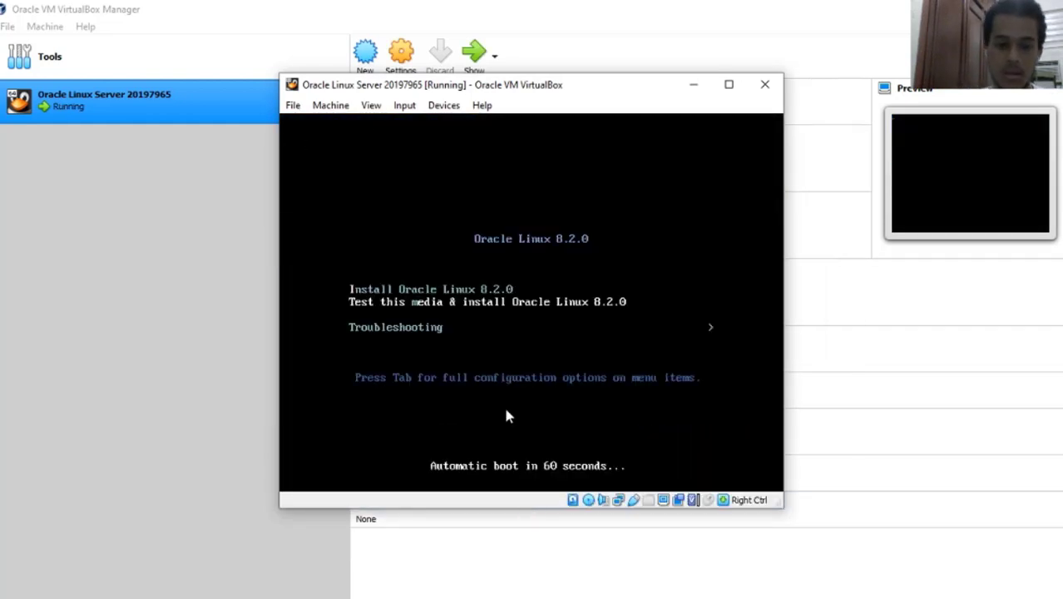
{"action": "key", "text": "Up"}
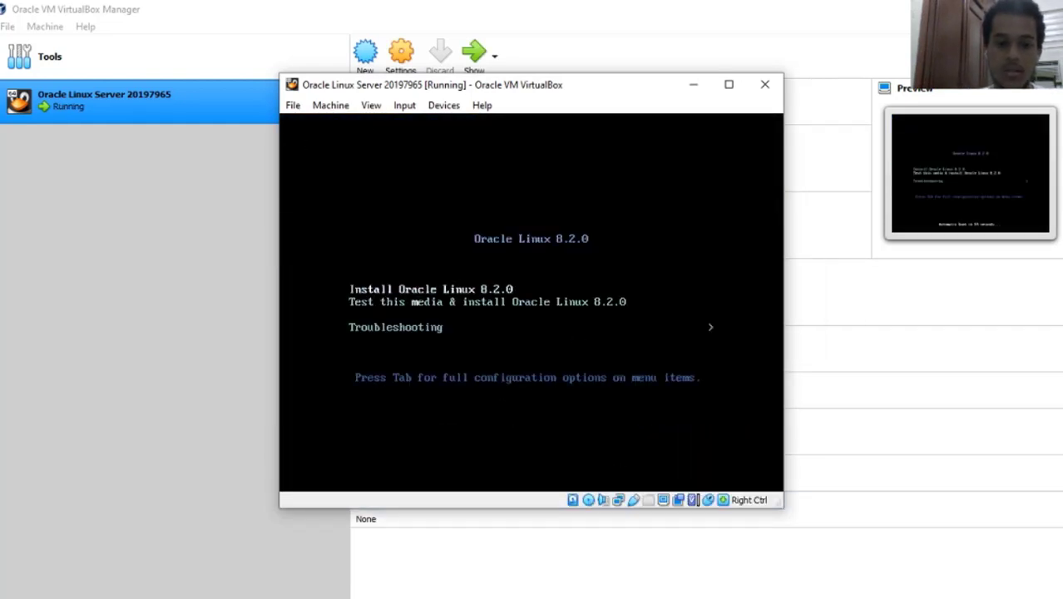
{"action": "key", "text": "Return"}
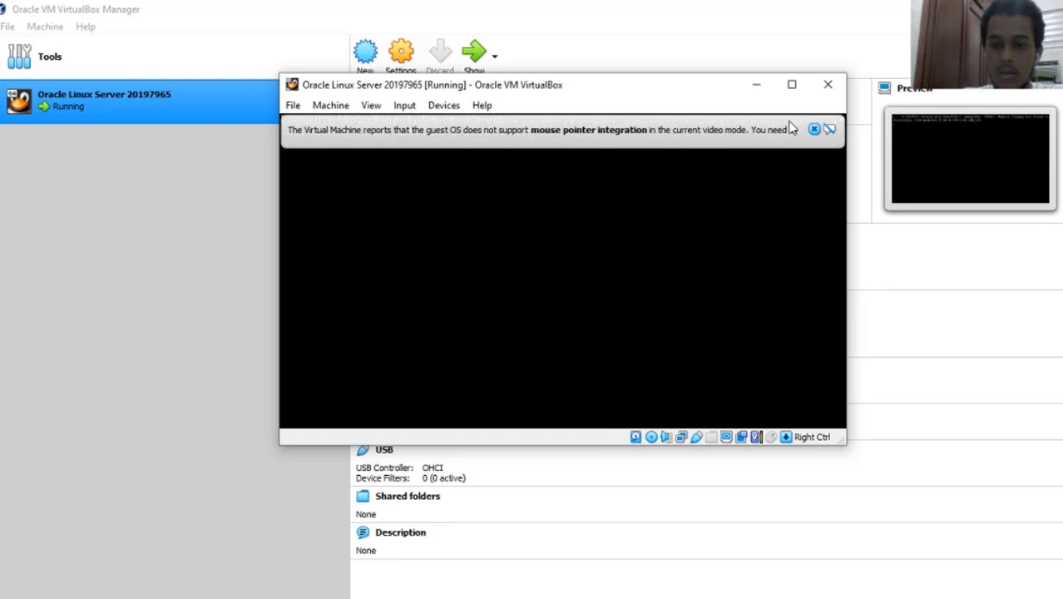
Dismiss the mouse integration notice and reposition and resize the VM window.
{"action": "left_click", "coordinate": [813, 131]}
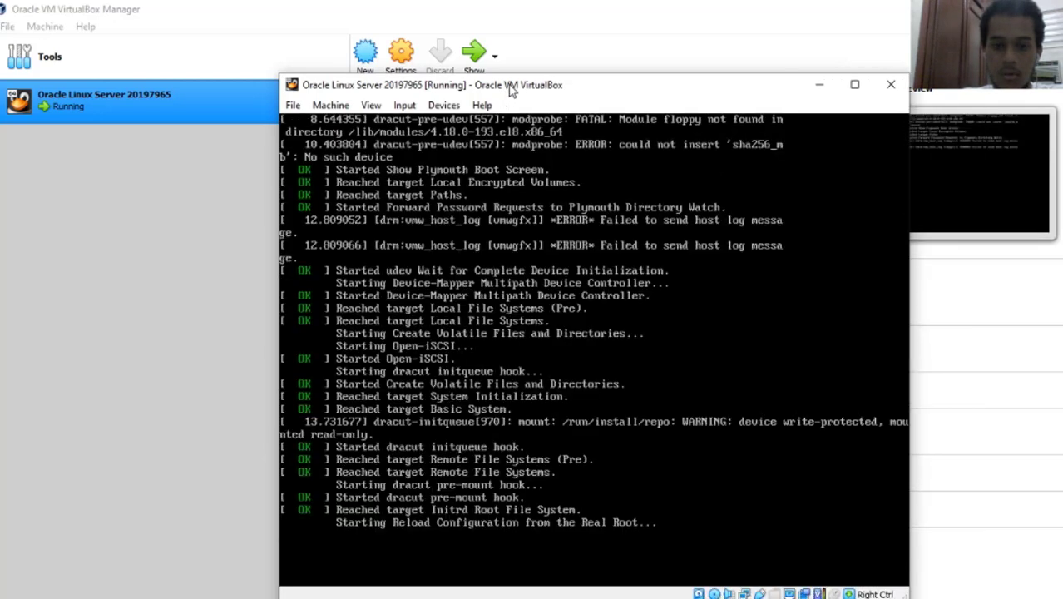
{"action": "left_click_drag", "start_coordinate": [511, 84], "coordinate": [388, 53]}
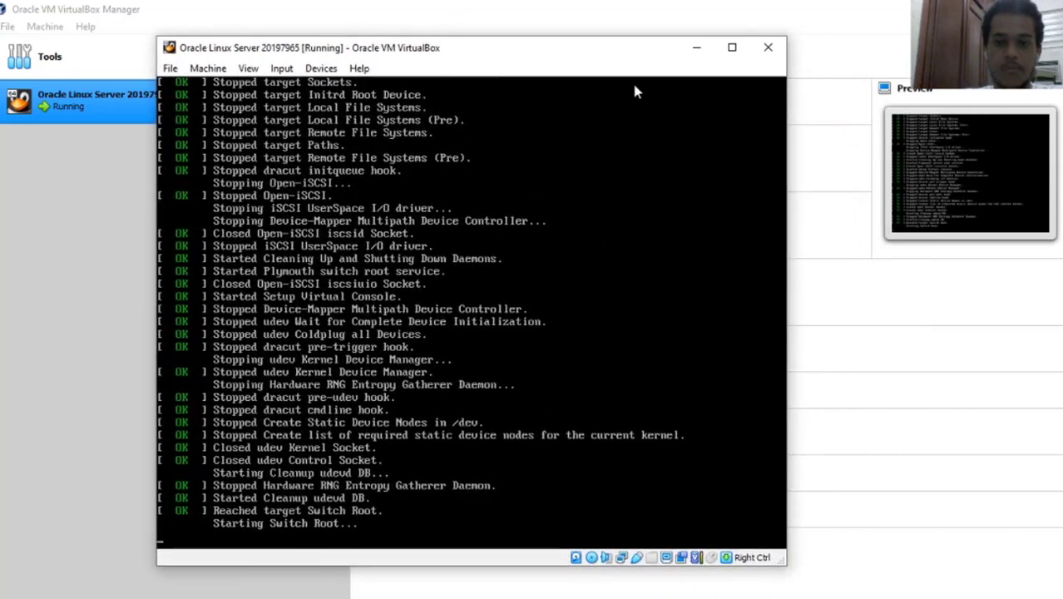
{"action": "left_click_drag", "start_coordinate": [789, 169], "coordinate": [811, 171]}
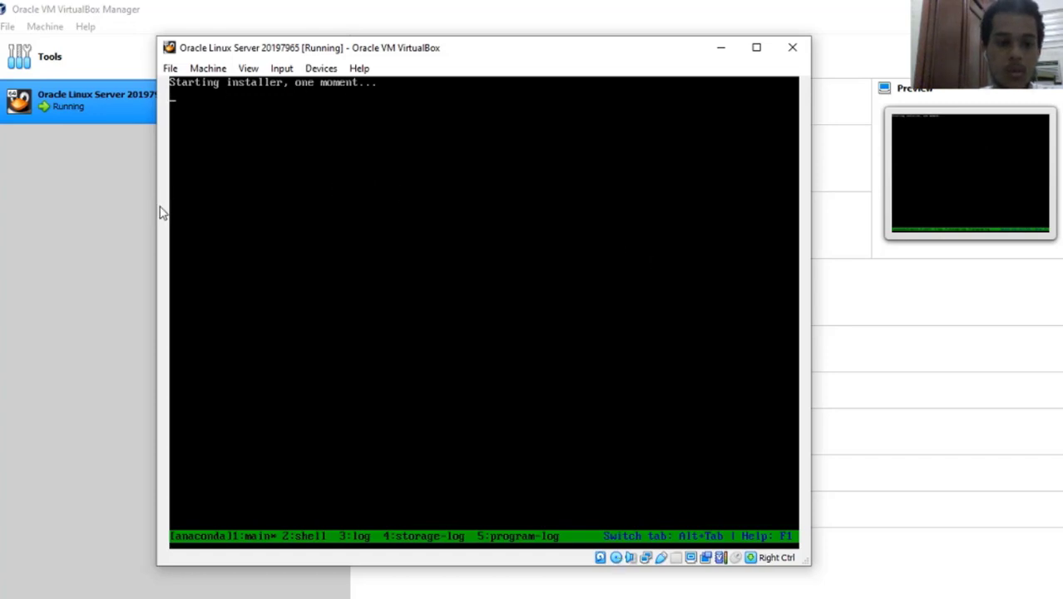
{"action": "left_click_drag", "start_coordinate": [151, 203], "coordinate": [164, 203]}
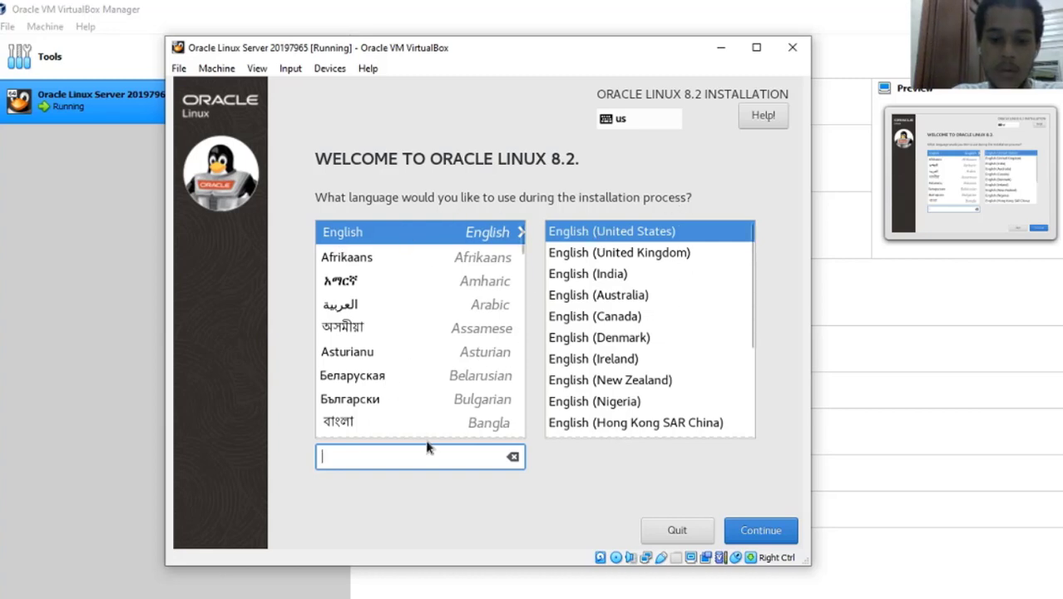
Filter languages with 'en', pick English (United States) as the installer language, and continue.
{"action": "type", "text": "ssds"}
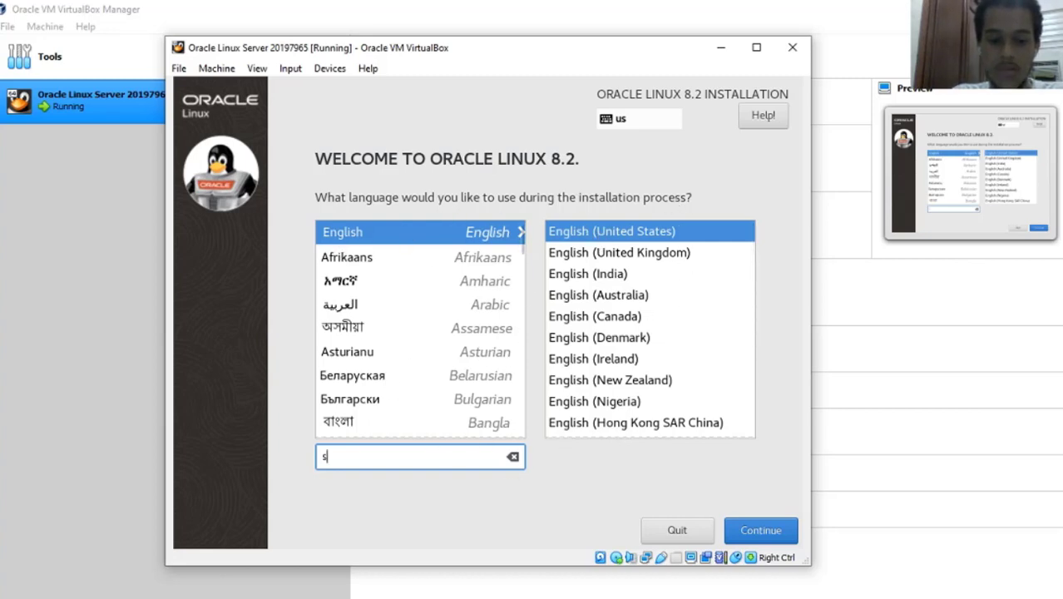
{"action": "key", "text": "BackSpace"}
{"action": "key", "text": "BackSpace"}
{"action": "key", "text": "BackSpace"}
{"action": "key", "text": "BackSpace"}
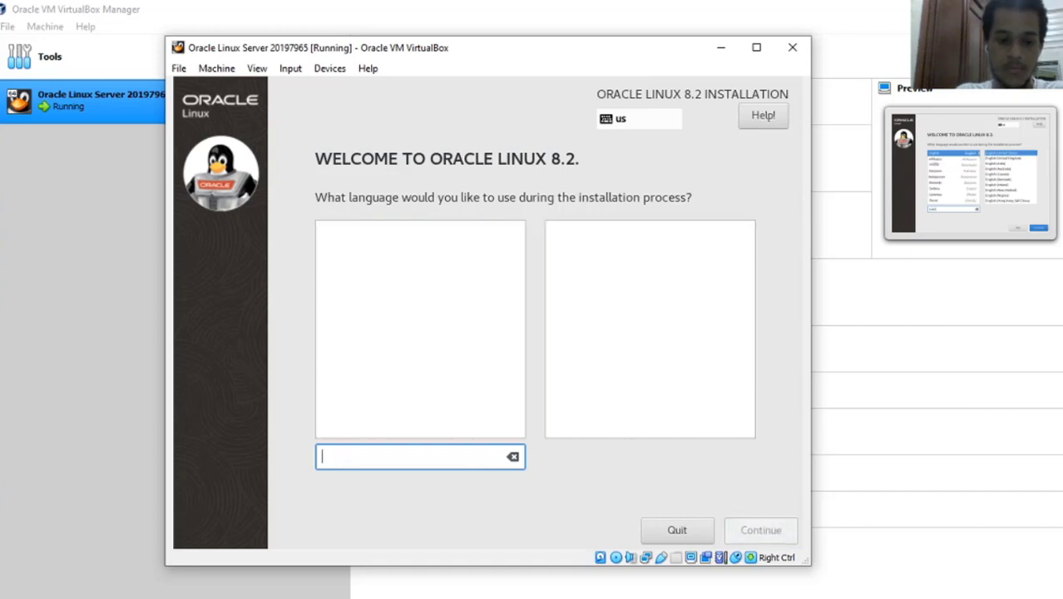
{"action": "type", "text": "en"}
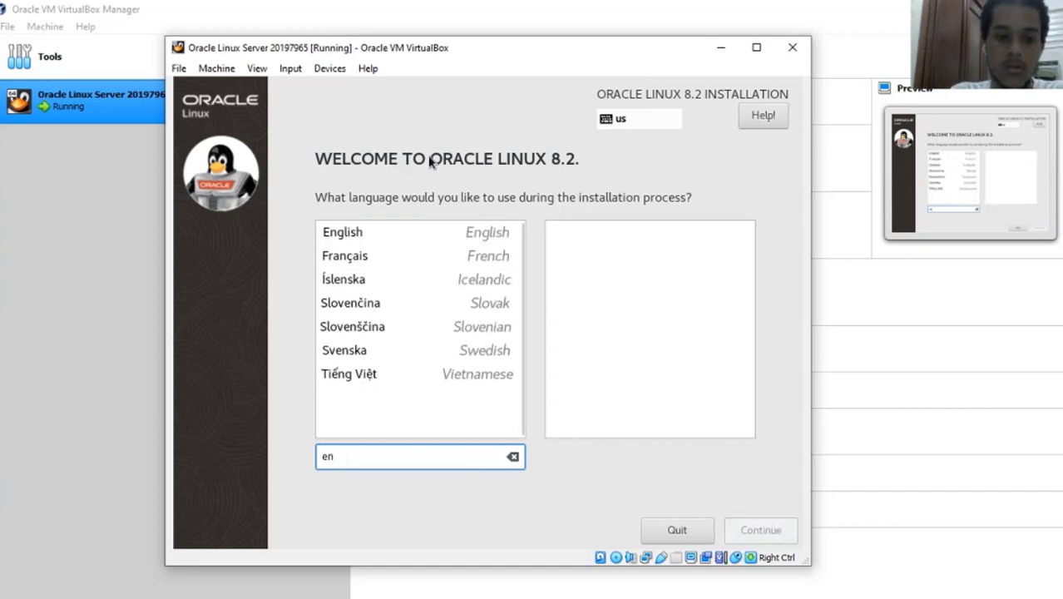
{"action": "left_click", "coordinate": [421, 229]}
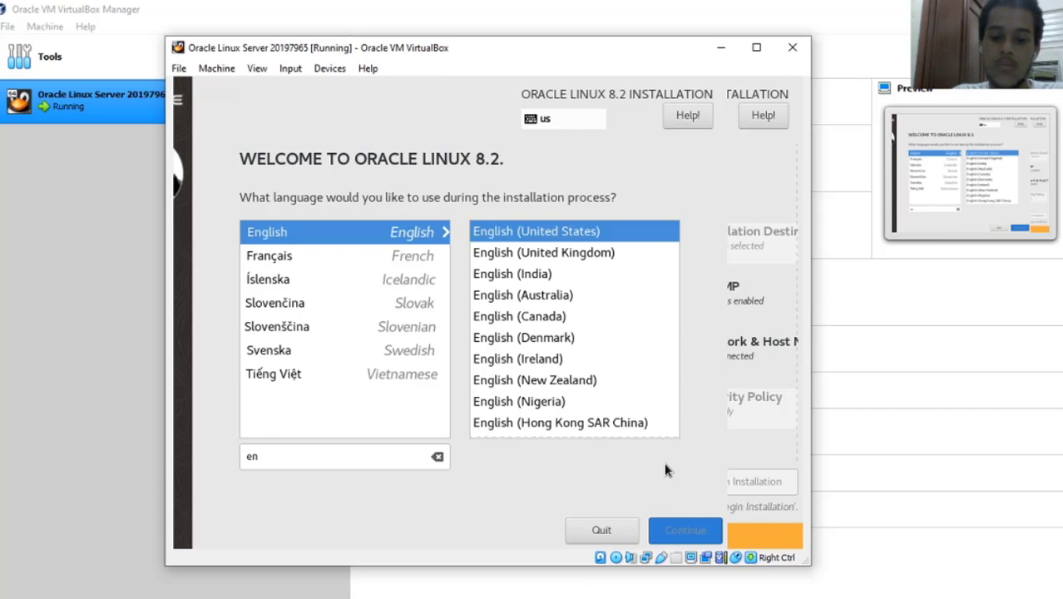
{"action": "left_click", "coordinate": [697, 519]}
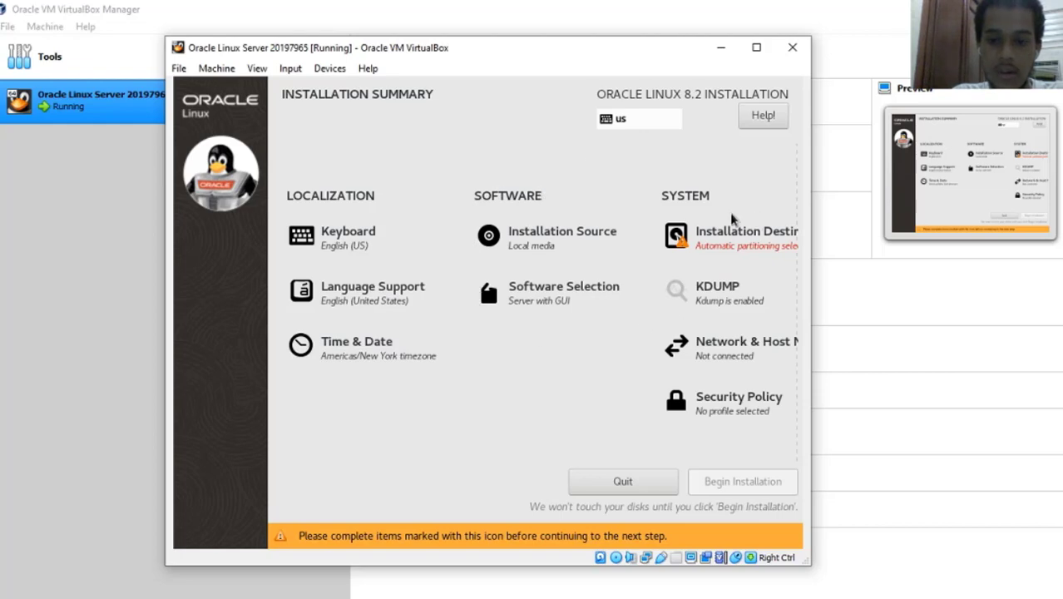
Confirm the installation source is the auto-detected local media, then go to Software Selection.
{"action": "left_click", "coordinate": [529, 232]}
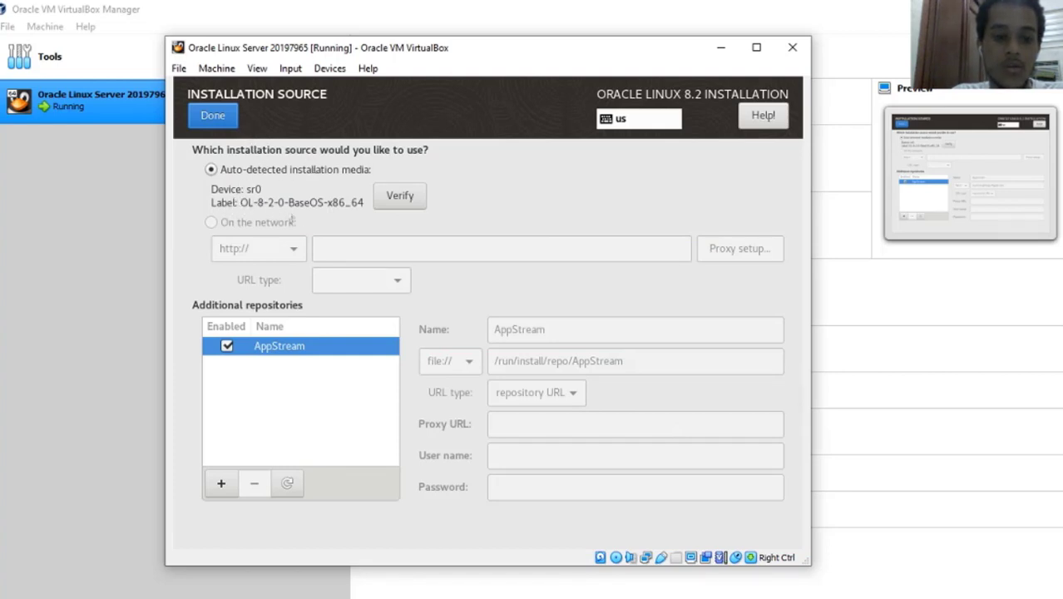
{"action": "left_click", "coordinate": [226, 115]}
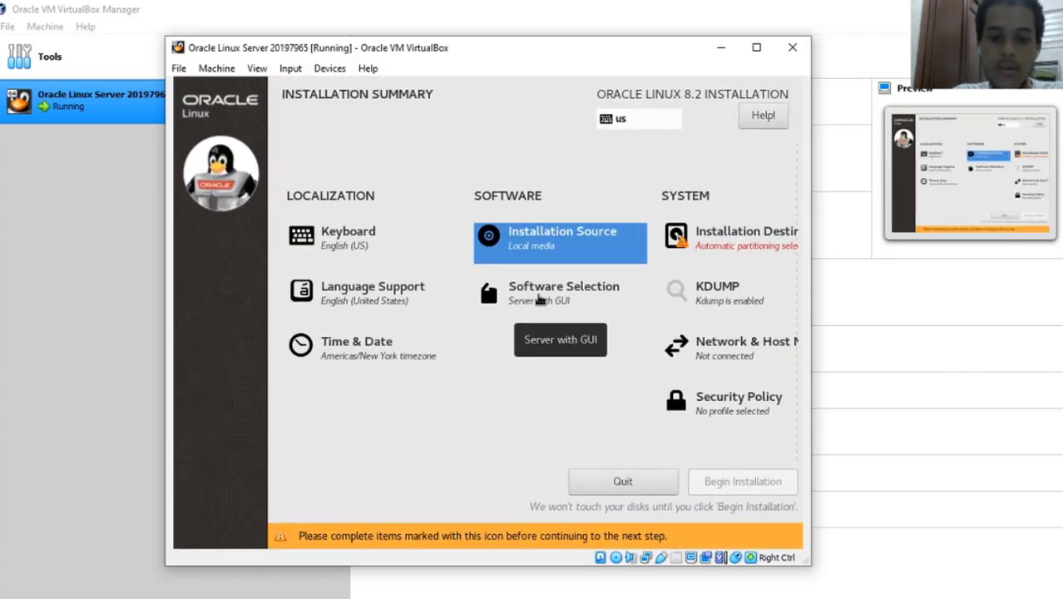
{"action": "left_click", "coordinate": [539, 298]}
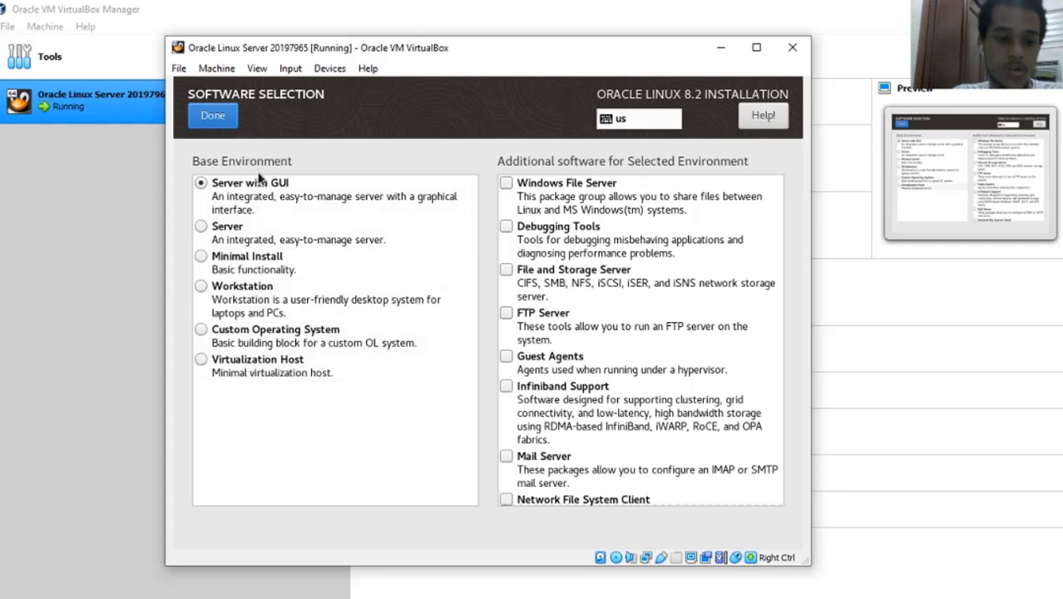
Switch the base environment from Server with GUI to Server and return to the summary.
{"action": "left_click", "coordinate": [246, 239]}
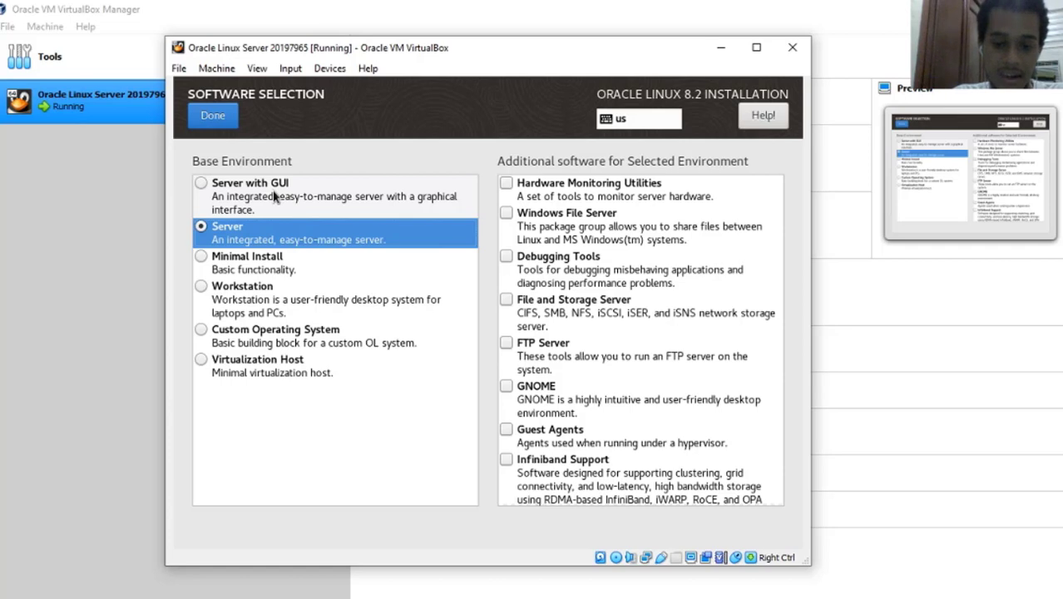
{"action": "left_click", "coordinate": [395, 235]}
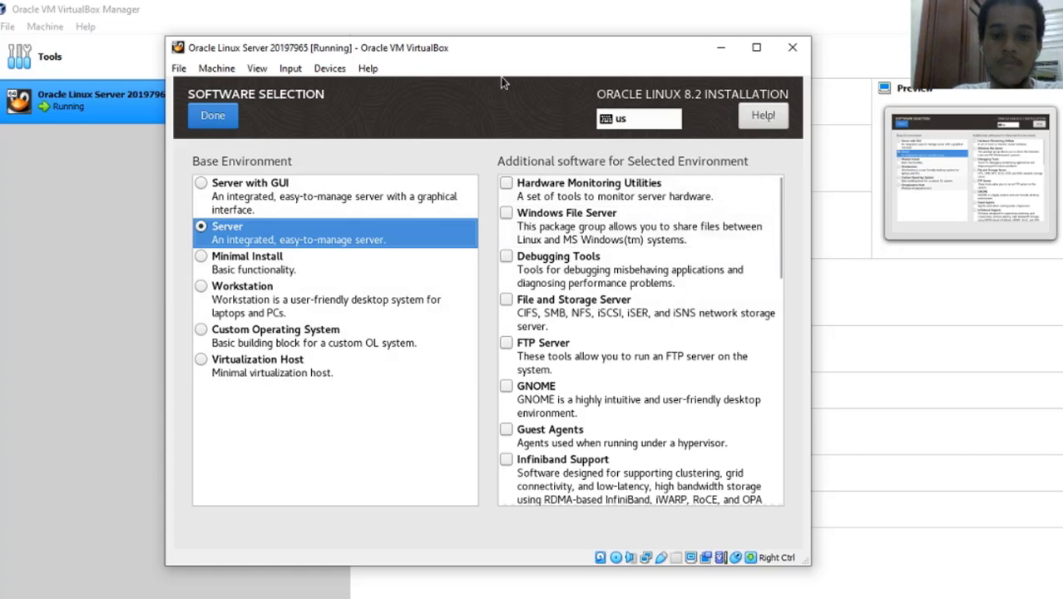
{"action": "left_click", "coordinate": [210, 116]}
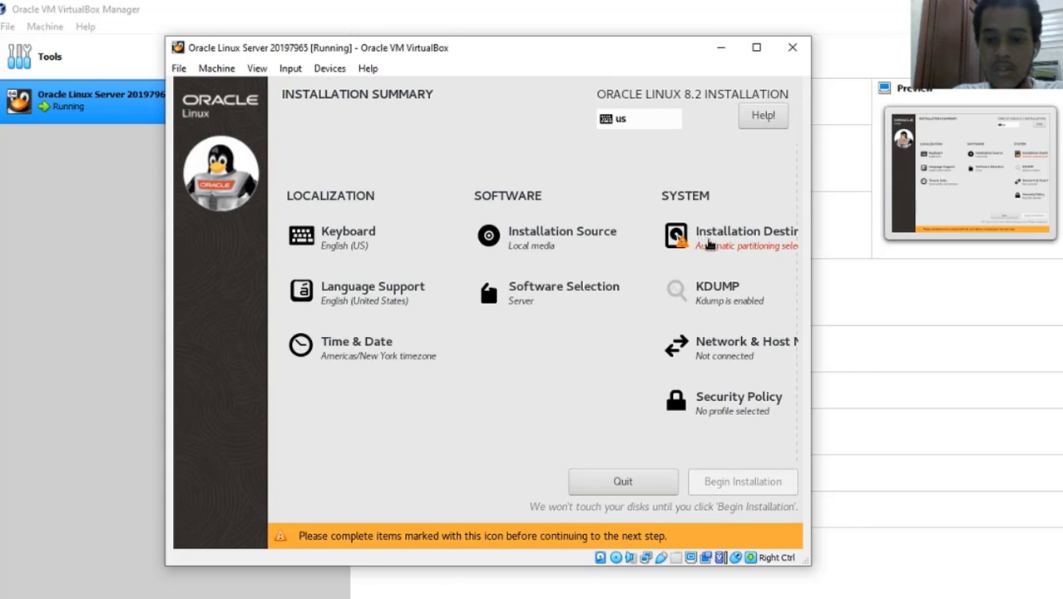
Keep the 50 GiB ATA VBOX HARDDISK selected and choose Custom storage configuration.
{"action": "left_click", "coordinate": [769, 248]}
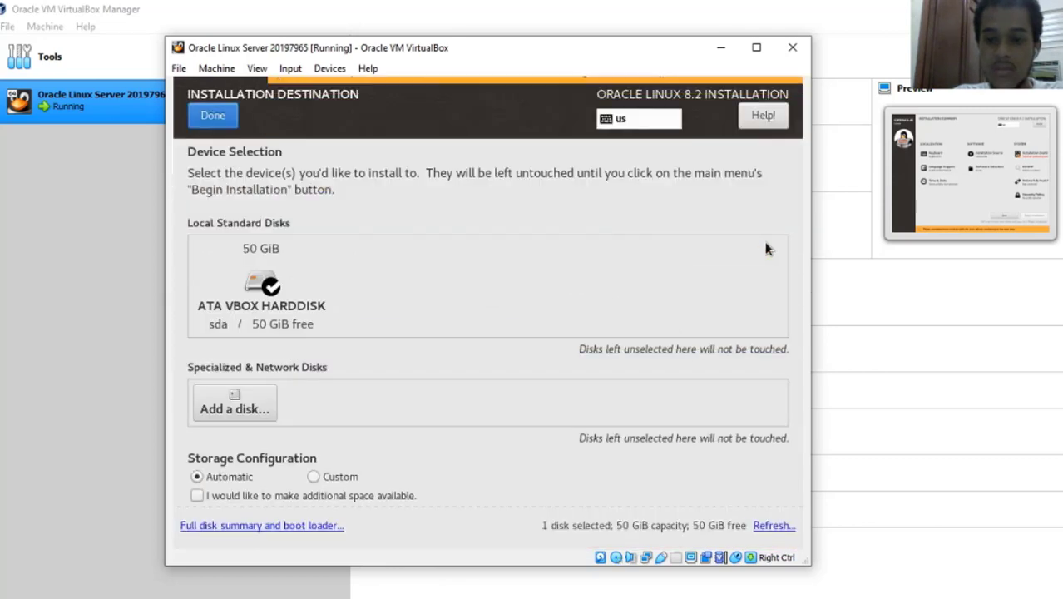
{"action": "left_click", "coordinate": [243, 293]}
{"action": "left_click", "coordinate": [291, 308]}
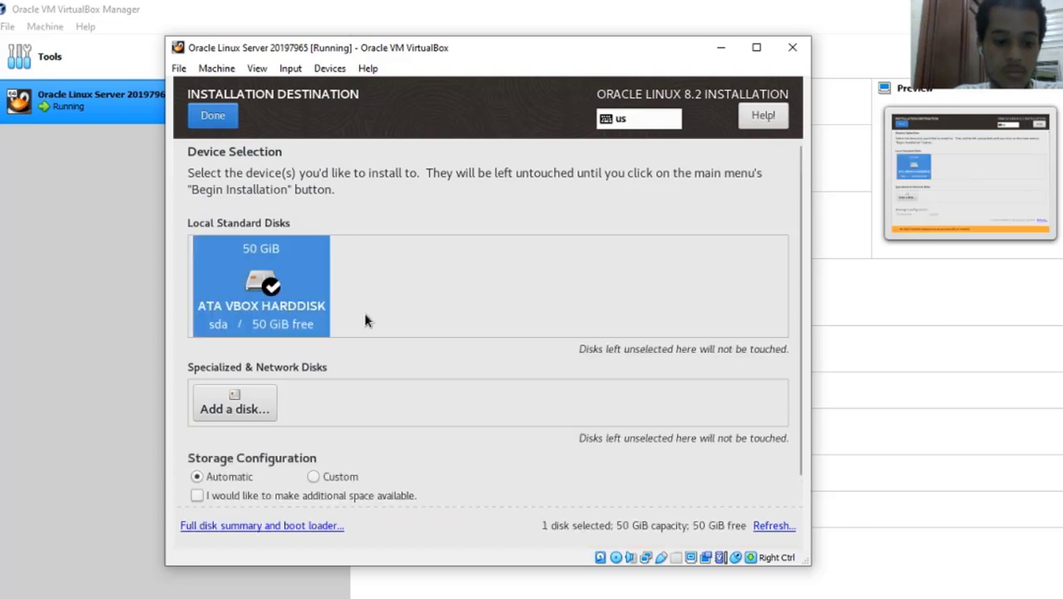
{"action": "left_click", "coordinate": [314, 476]}
{"action": "left_click", "coordinate": [212, 114]}
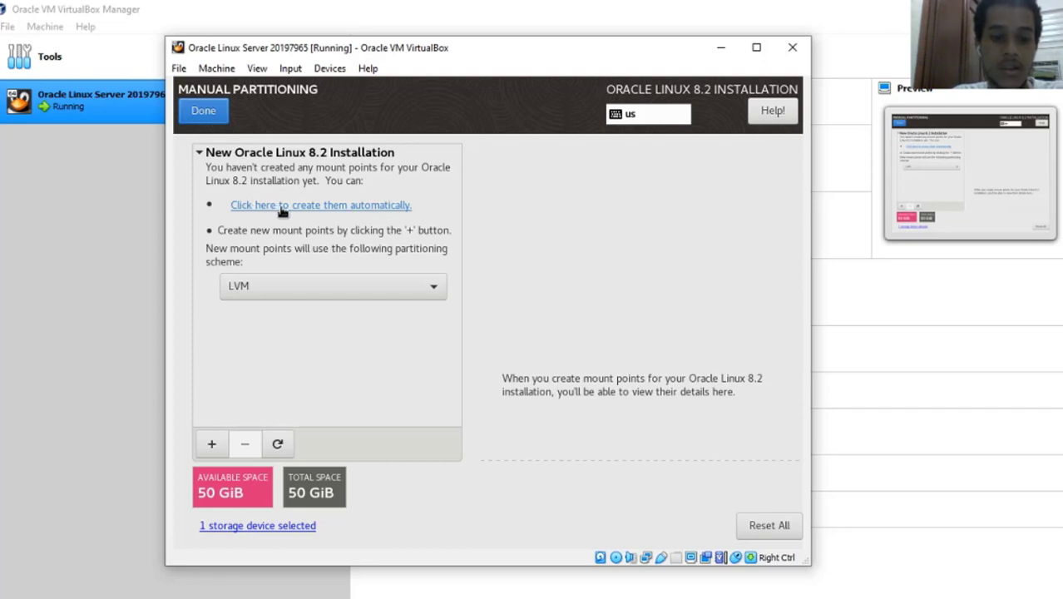
Create the /boot, / and swap mount points automatically on the 50 GiB disk.
{"action": "left_click", "coordinate": [281, 207]}
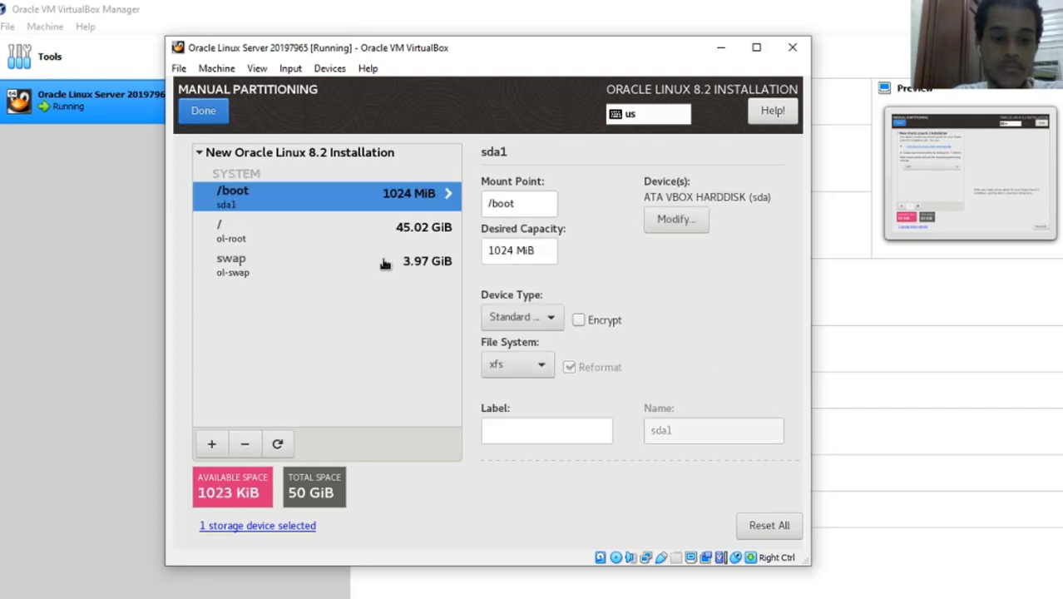
{"action": "left_click", "coordinate": [291, 221]}
{"action": "left_click", "coordinate": [318, 197]}
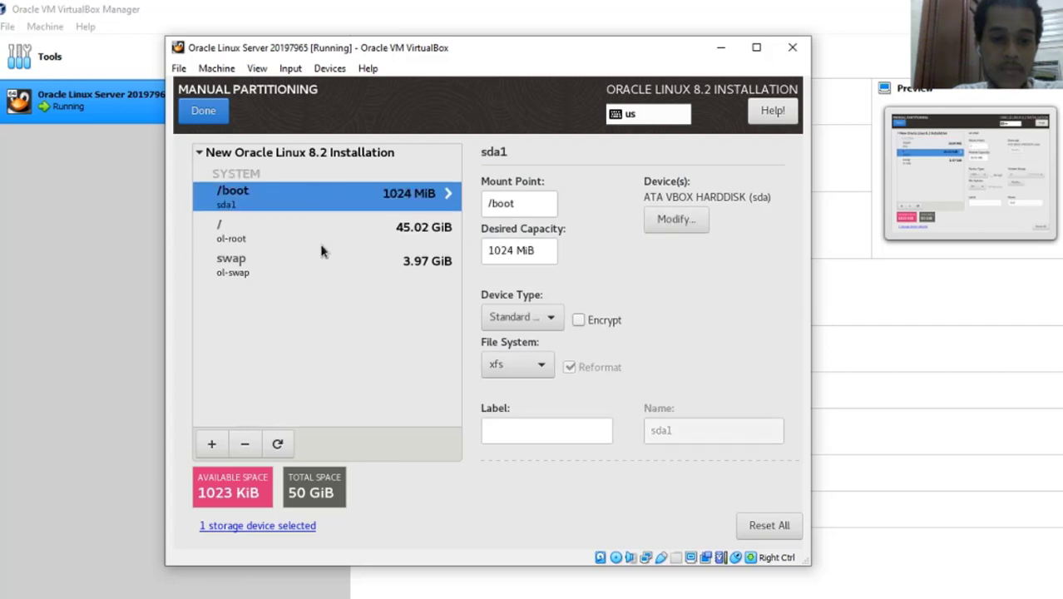
{"action": "left_click", "coordinate": [323, 251]}
{"action": "left_click", "coordinate": [329, 210]}
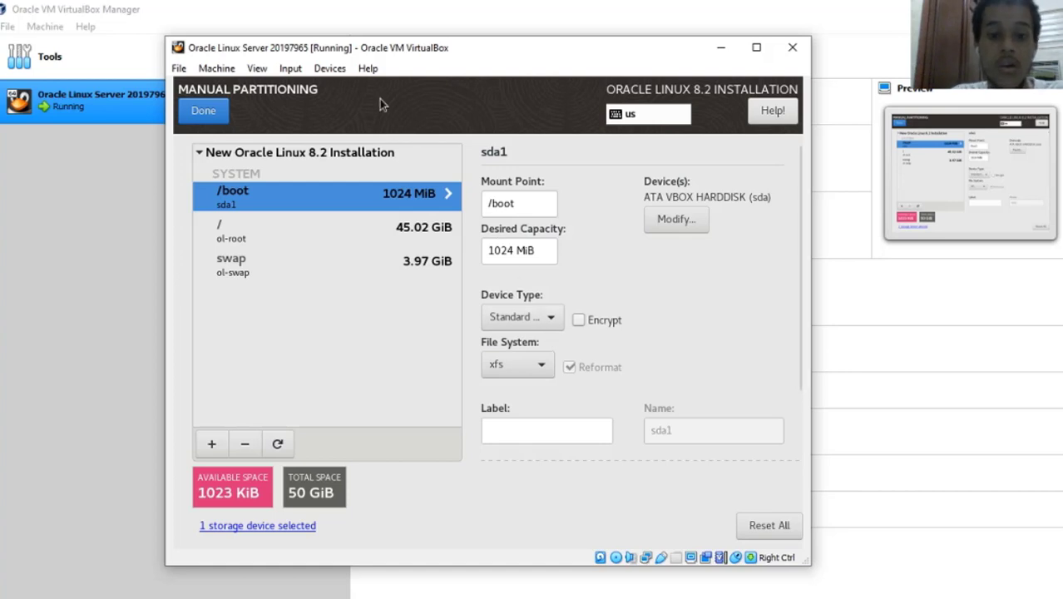
Review the /boot 1024 MiB xfs, / 45.02 GiB and swap 3.97 GiB partition settings.
{"action": "left_click", "coordinate": [323, 231]}
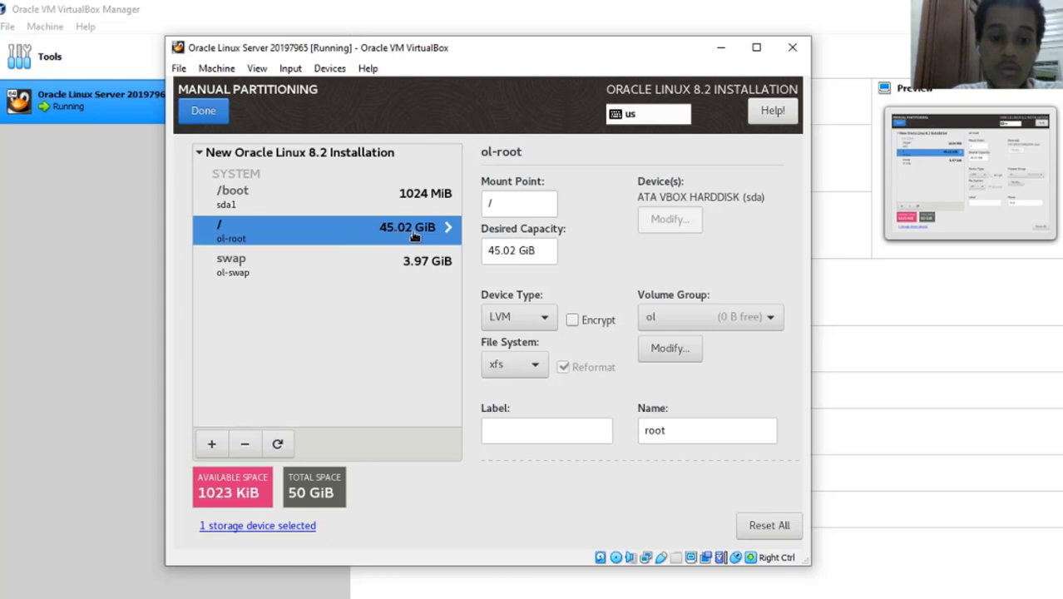
{"action": "left_click", "coordinate": [365, 265]}
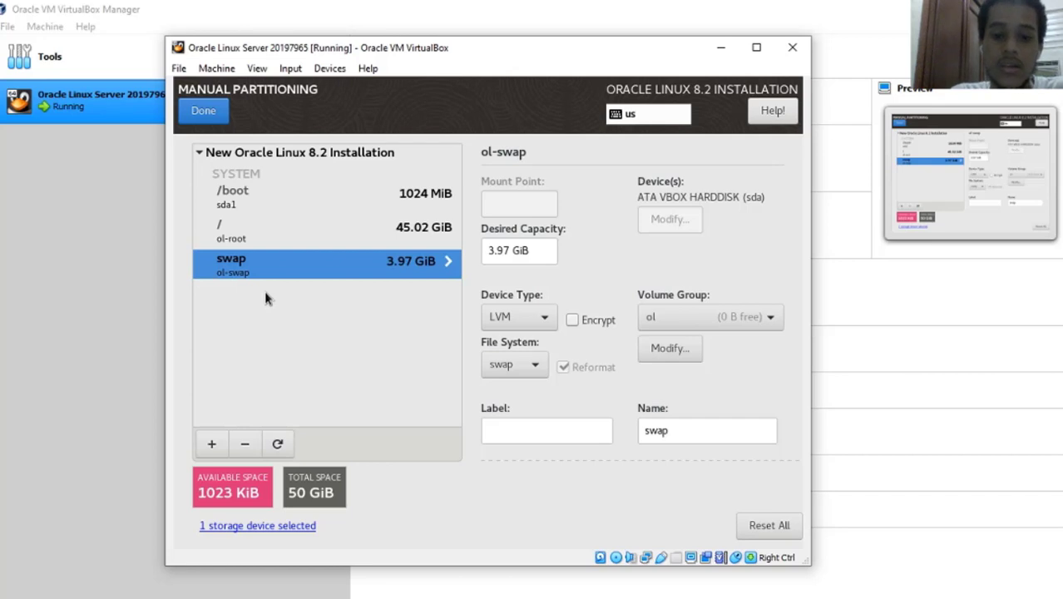
{"action": "left_click", "coordinate": [266, 231]}
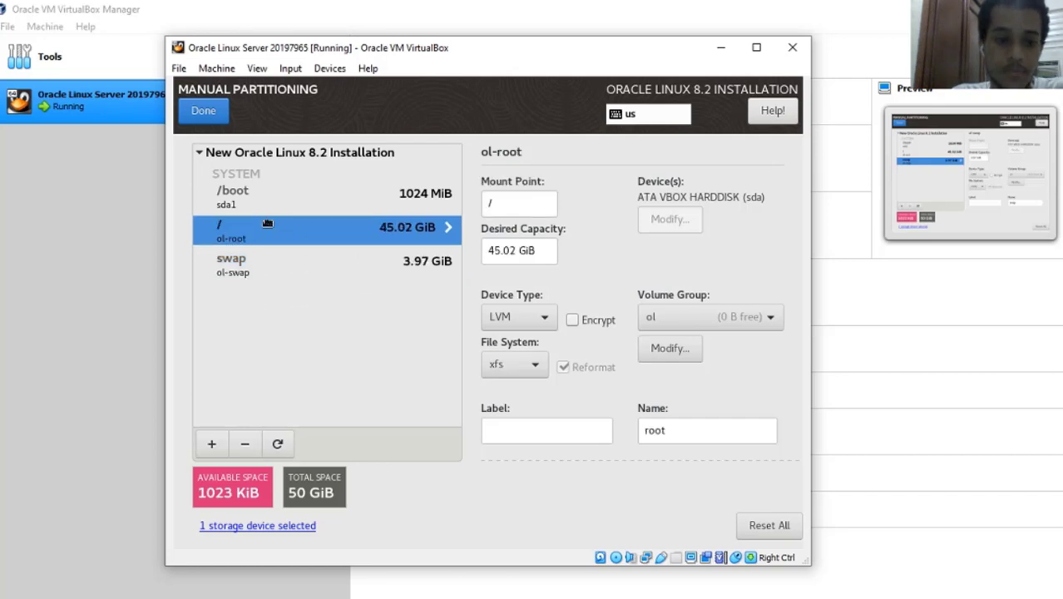
{"action": "key", "text": "Up"}
{"action": "left_click", "coordinate": [271, 259]}
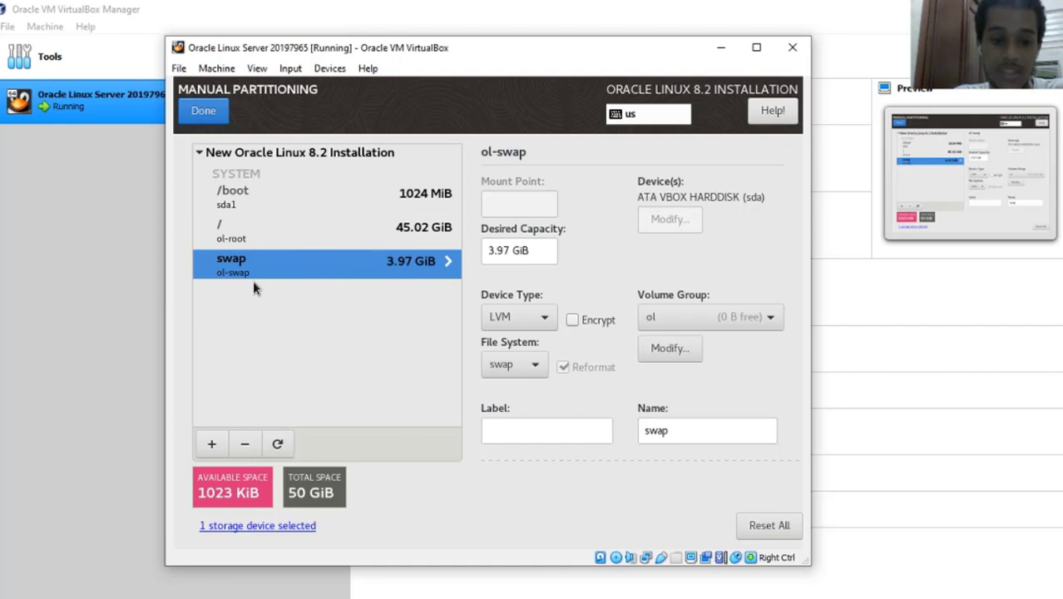
{"action": "left_click", "coordinate": [339, 233]}
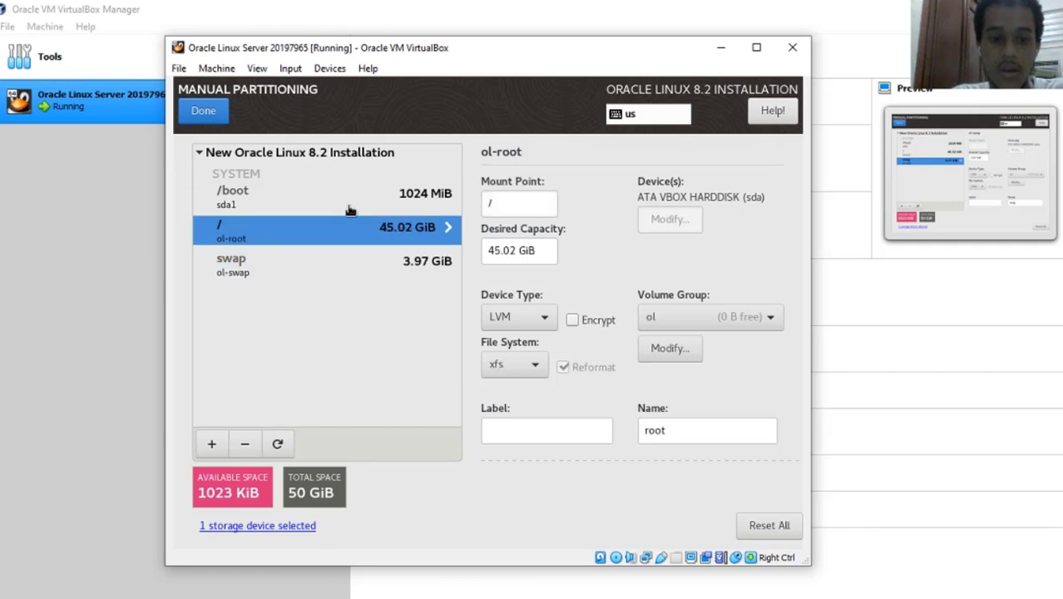
{"action": "left_click", "coordinate": [342, 208]}
{"action": "left_click", "coordinate": [363, 263]}
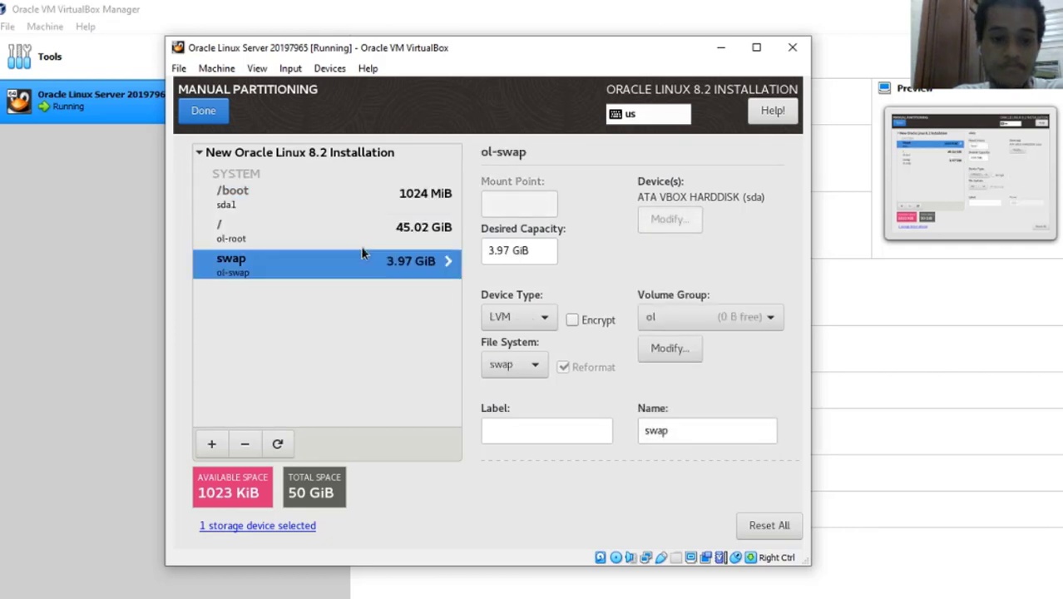
{"action": "left_click", "coordinate": [363, 237]}
{"action": "left_click", "coordinate": [363, 212]}
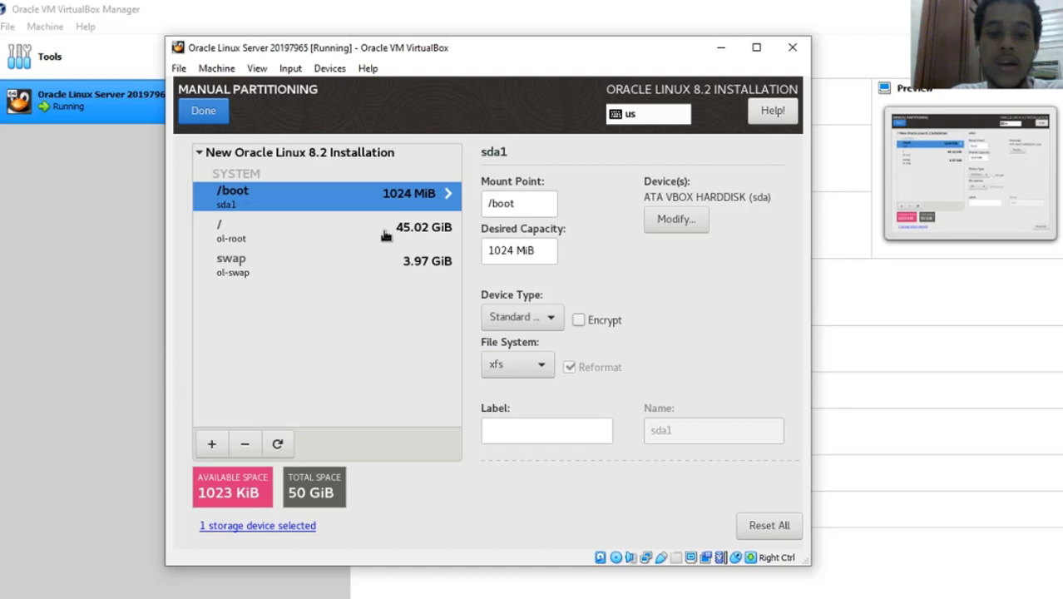
Finish manual partitioning and accept the 11 listed changes in Summary of Changes.
{"action": "left_click", "coordinate": [218, 118]}
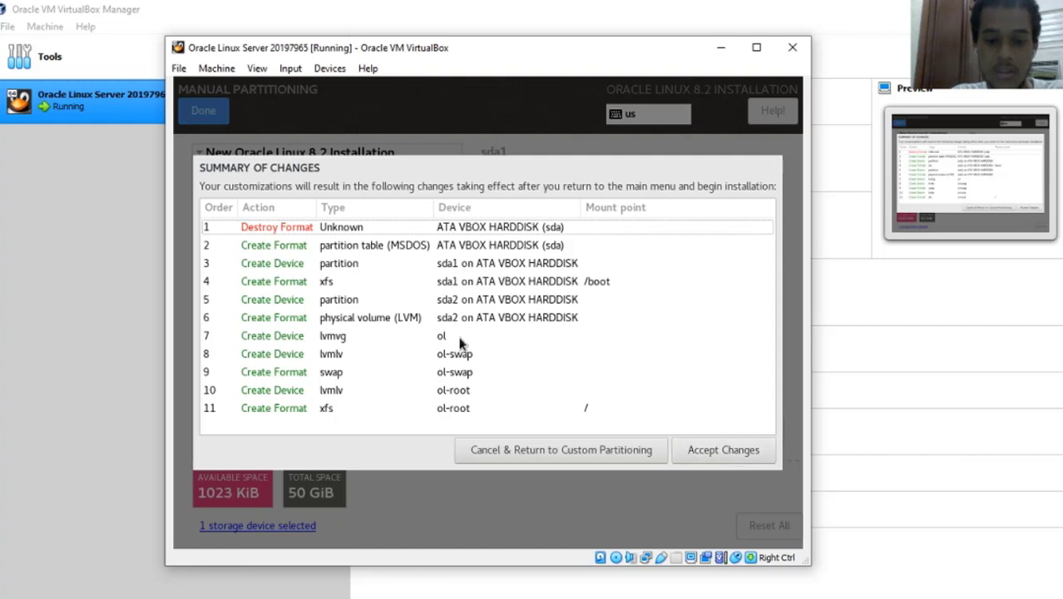
{"action": "left_click", "coordinate": [730, 449]}
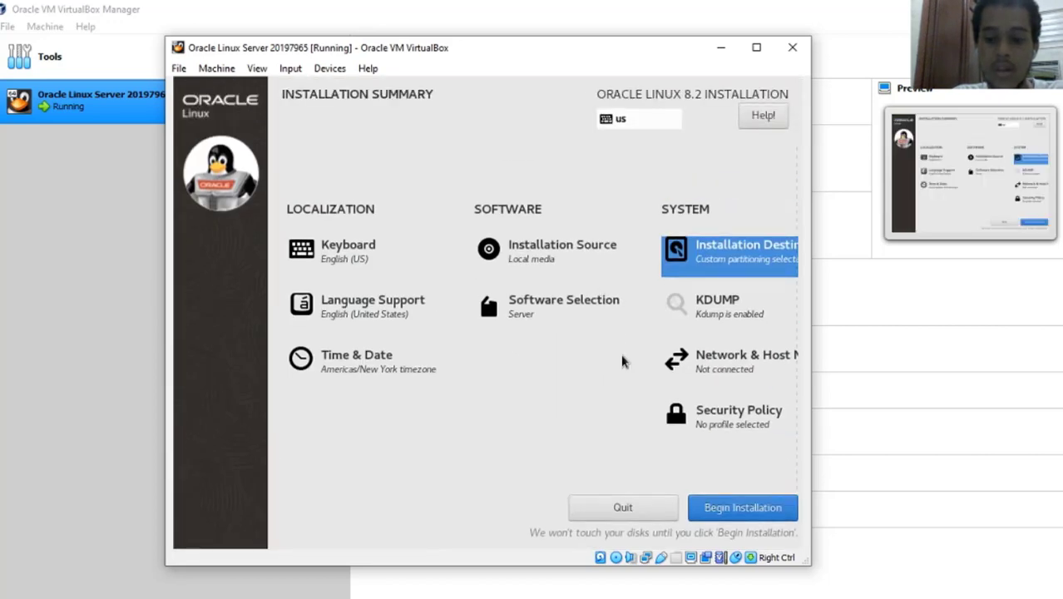
Begin installing, then set and confirm the root password, accepting the weak-password warning.
{"action": "left_click", "coordinate": [742, 509]}
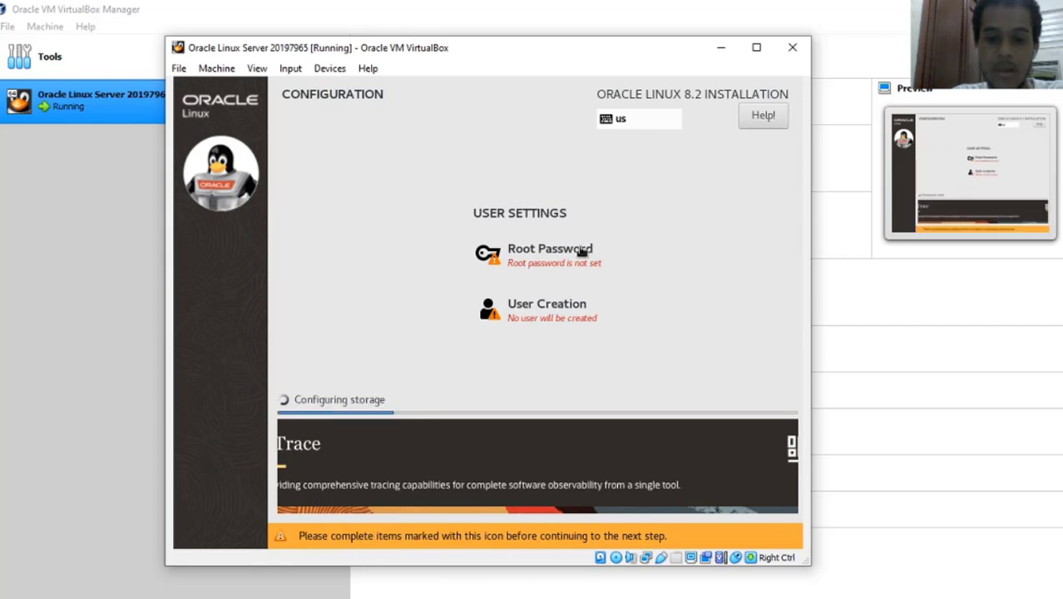
{"action": "left_click", "coordinate": [573, 252]}
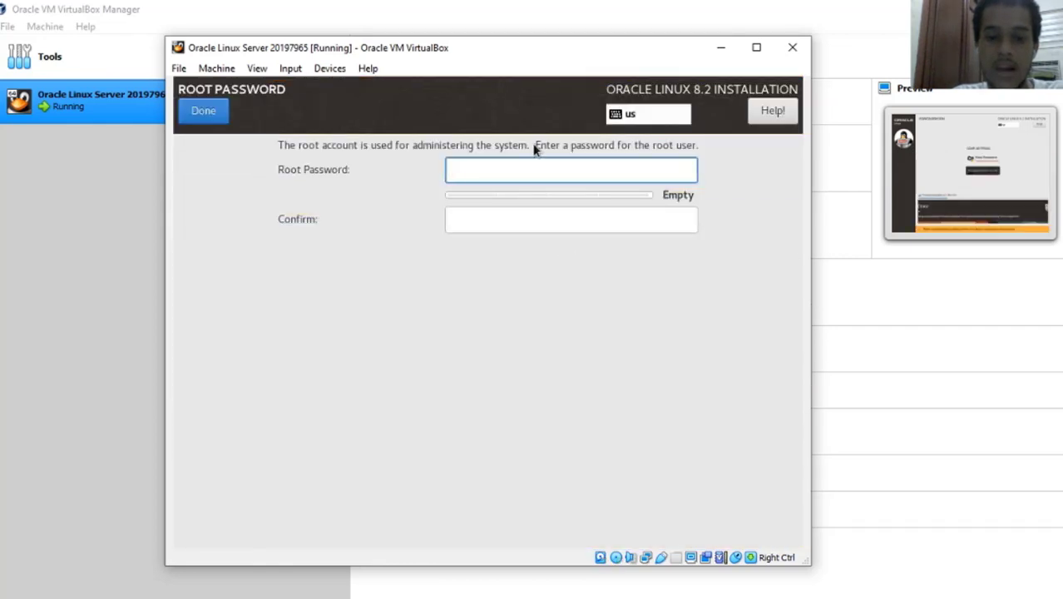
{"action": "type", "text": "12"}
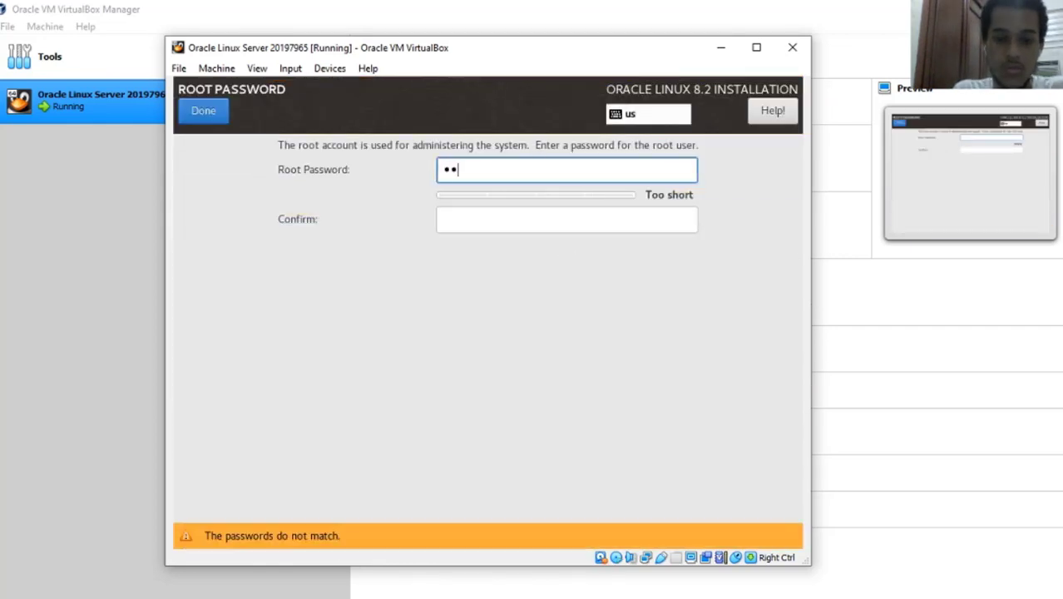
{"action": "type", "text": "345678"}
{"action": "key", "text": "Tab"}
{"action": "type", "text": "1"}
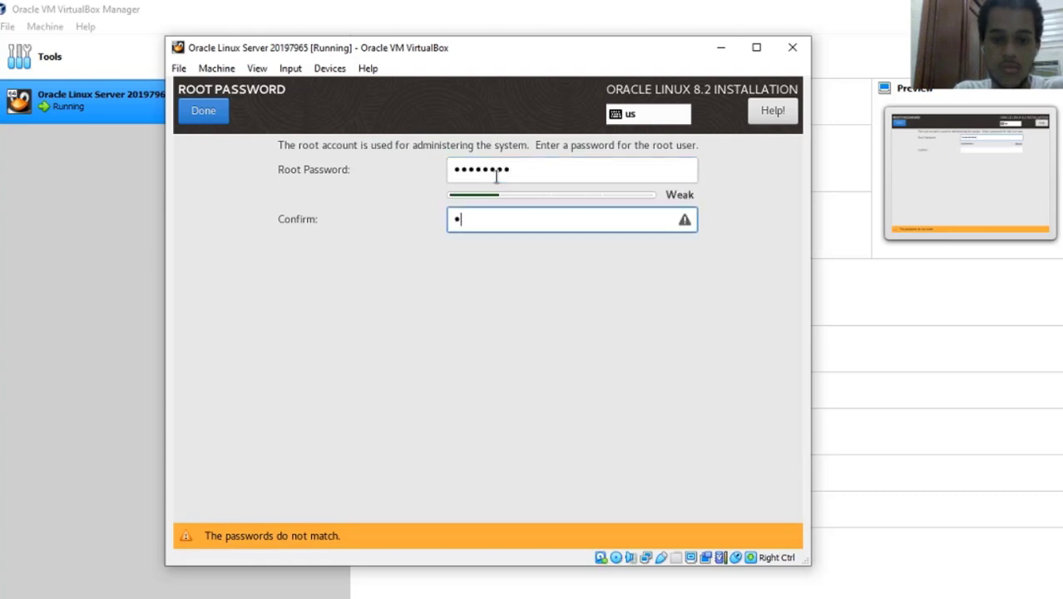
{"action": "type", "text": "2345678"}
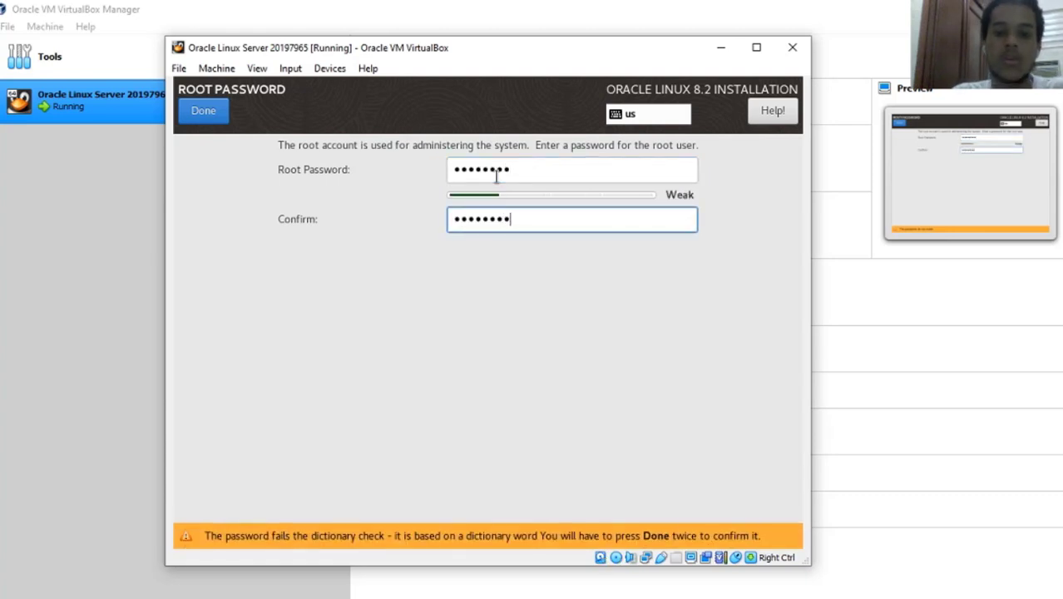
{"action": "left_click", "coordinate": [218, 112]}
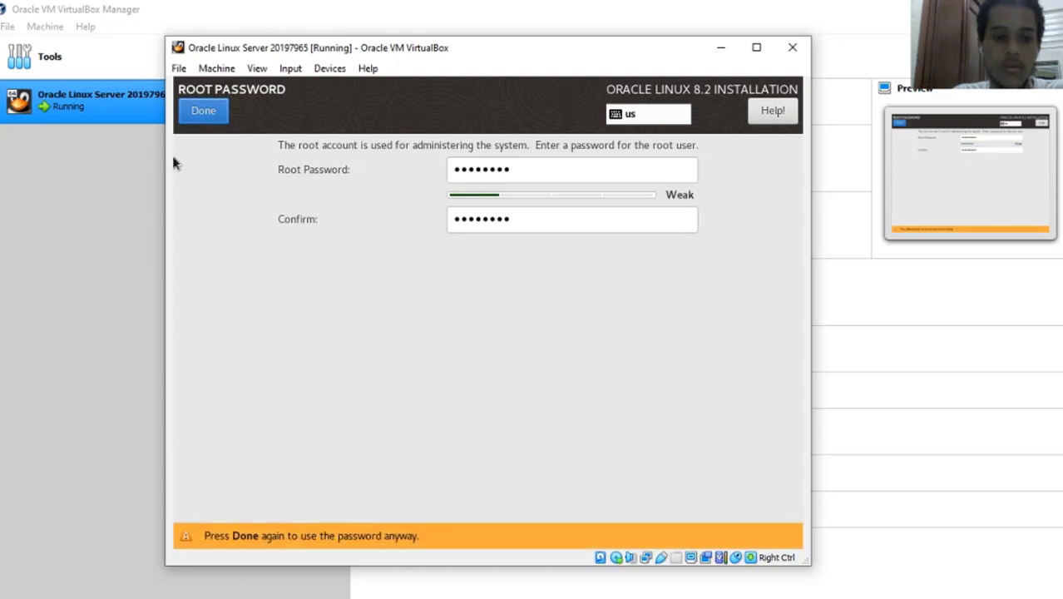
{"action": "left_click", "coordinate": [198, 116]}
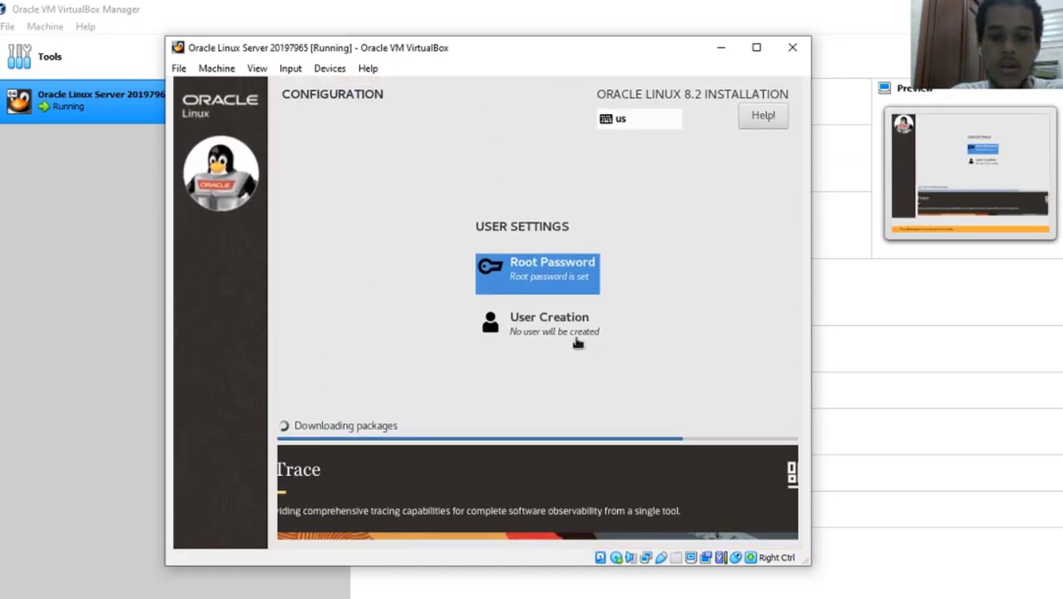
Enter the new user's full name in User Creation.
{"action": "left_click", "coordinate": [537, 319]}
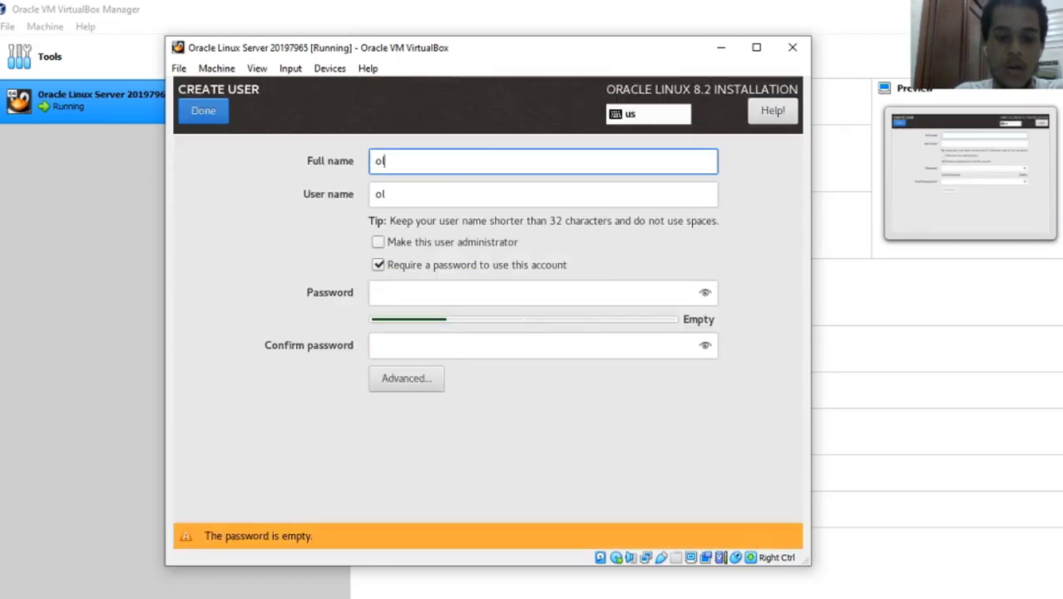
{"action": "key", "text": "Tab"}
{"action": "left_click", "coordinate": [465, 162]}
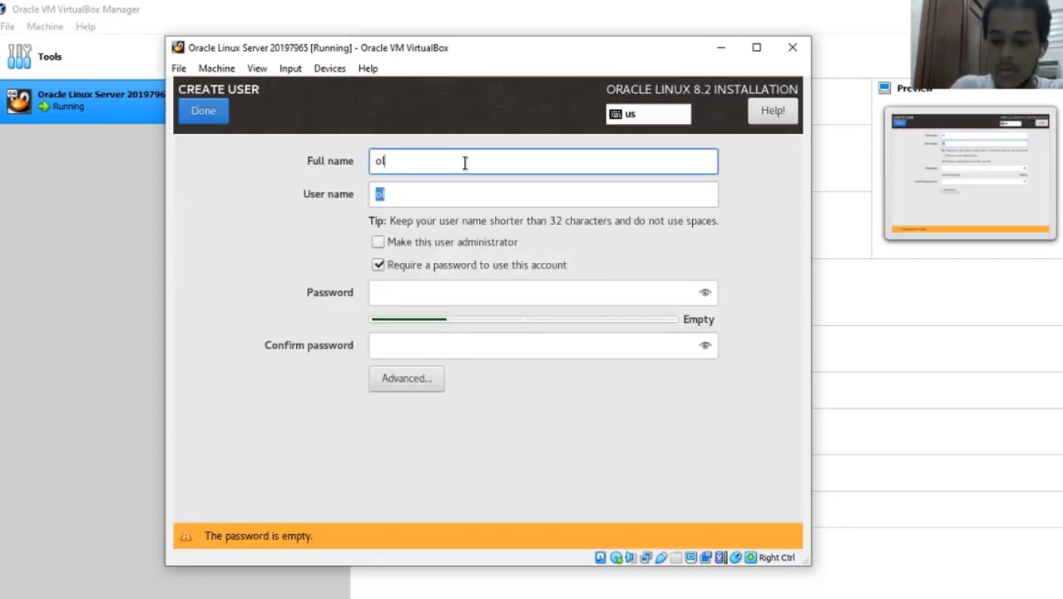
{"action": "type", "text": "20197965"}
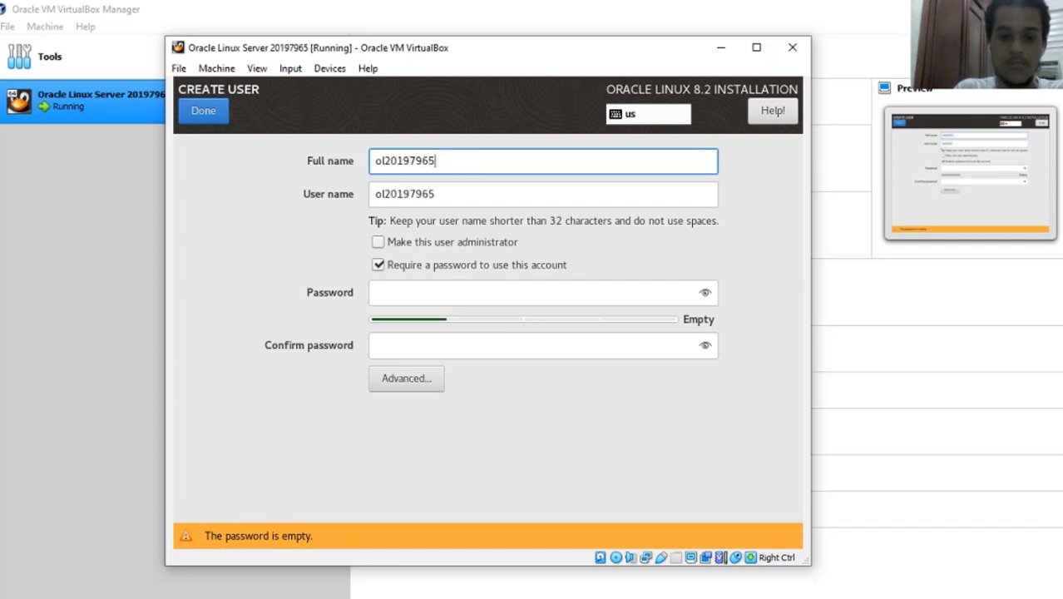
Make the user an administrator and set and confirm its password, accepting the weak-password warning.
{"action": "left_click", "coordinate": [433, 298]}
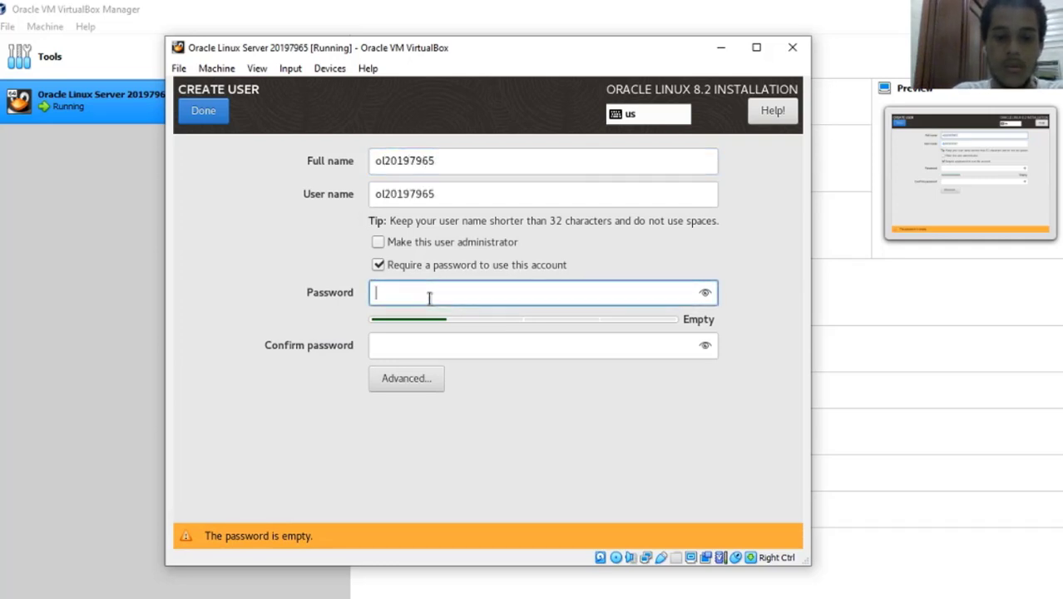
{"action": "left_click", "coordinate": [382, 248]}
{"action": "left_click", "coordinate": [422, 297]}
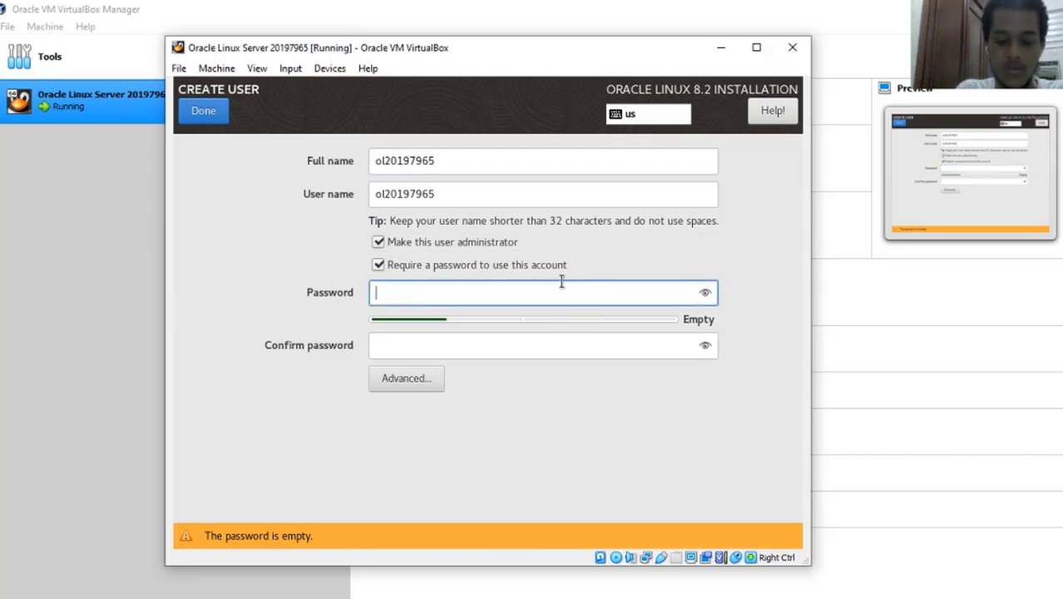
{"action": "type", "text": "********"}
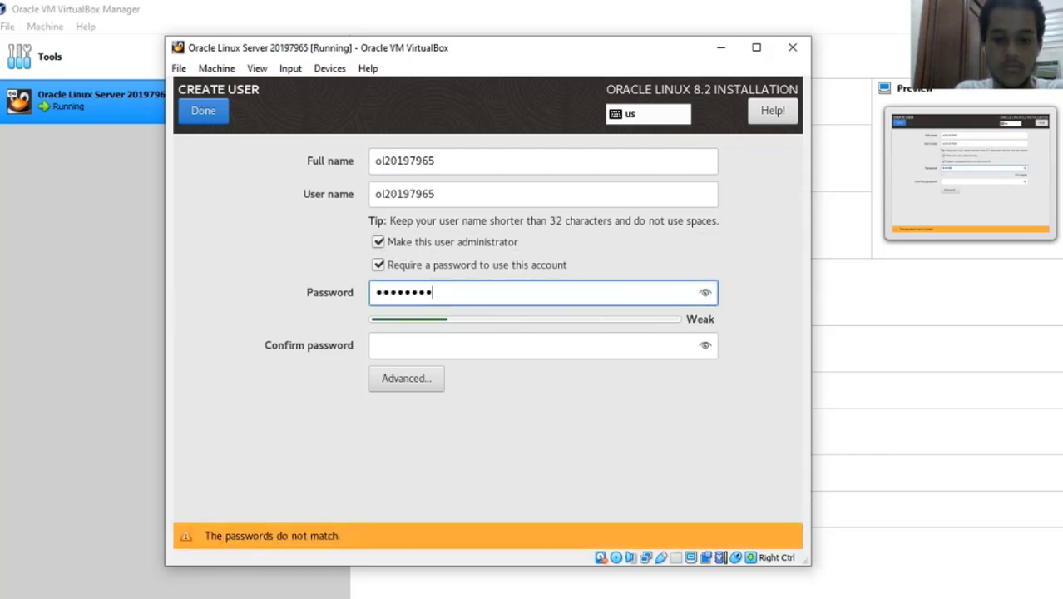
{"action": "key", "text": "Tab"}
{"action": "type", "text": "******"}
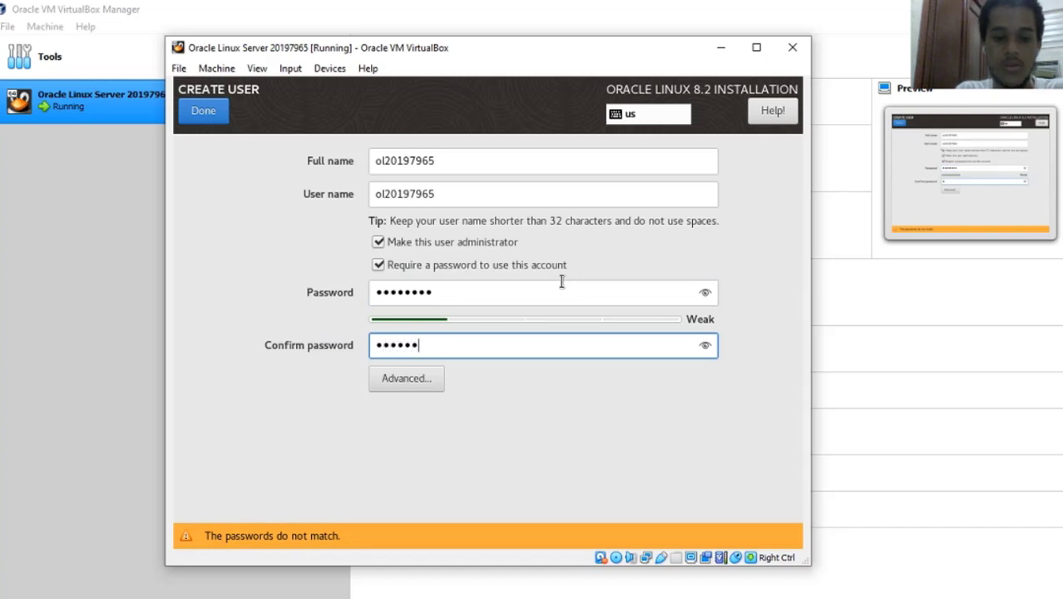
{"action": "type", "text": "**"}
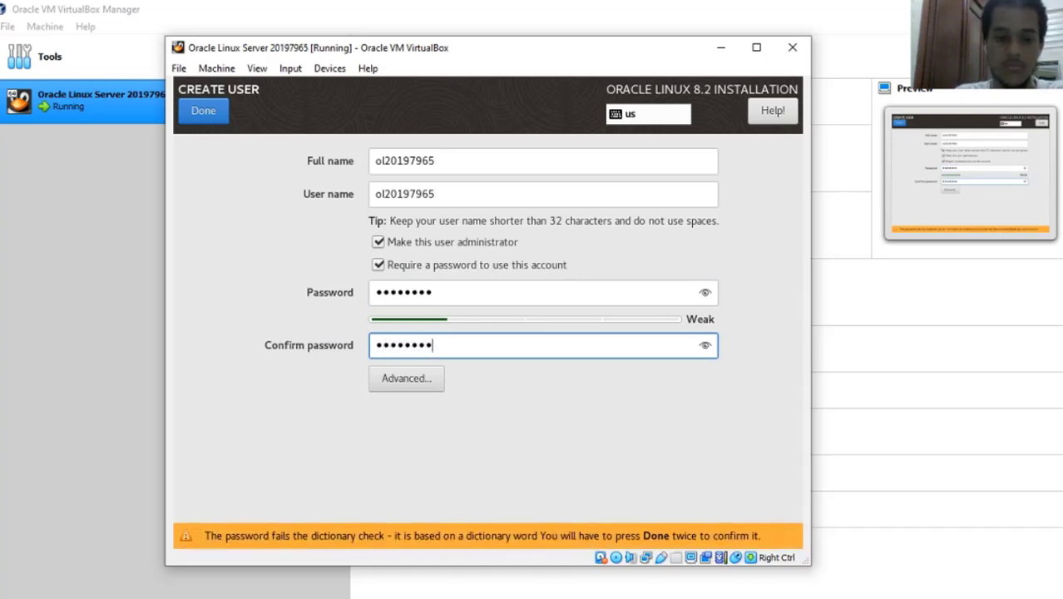
{"action": "left_click", "coordinate": [217, 113]}
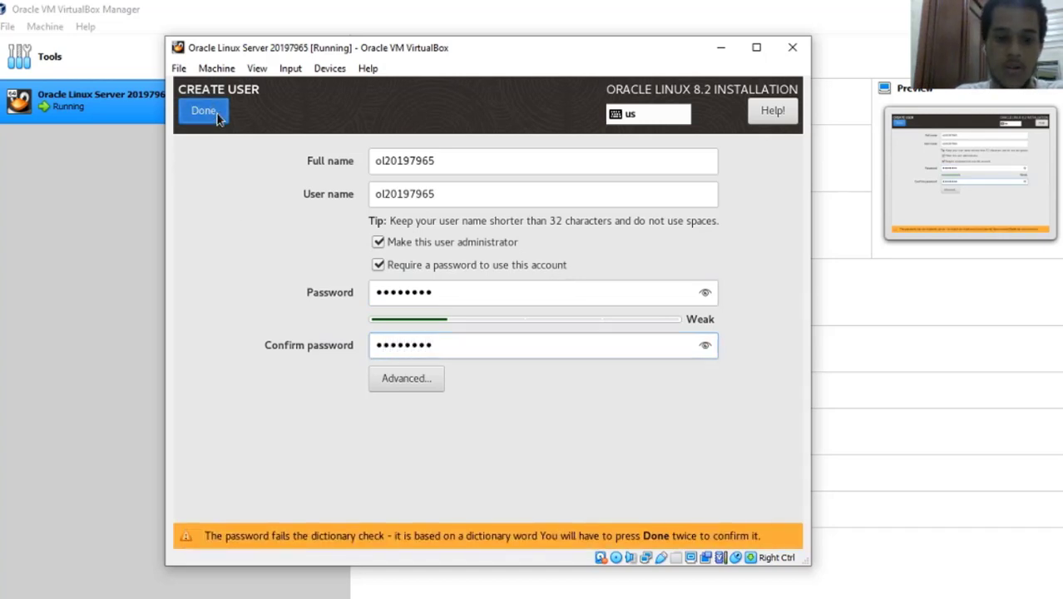
{"action": "left_click", "coordinate": [218, 115]}
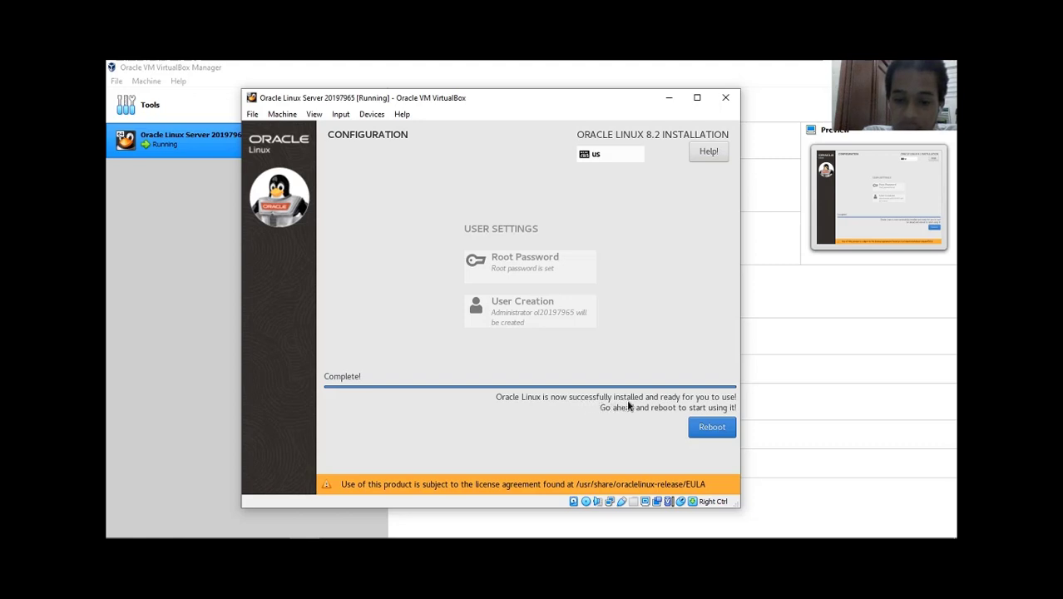
Reboot the VM once the installation reports Complete.
{"action": "left_click", "coordinate": [711, 427]}
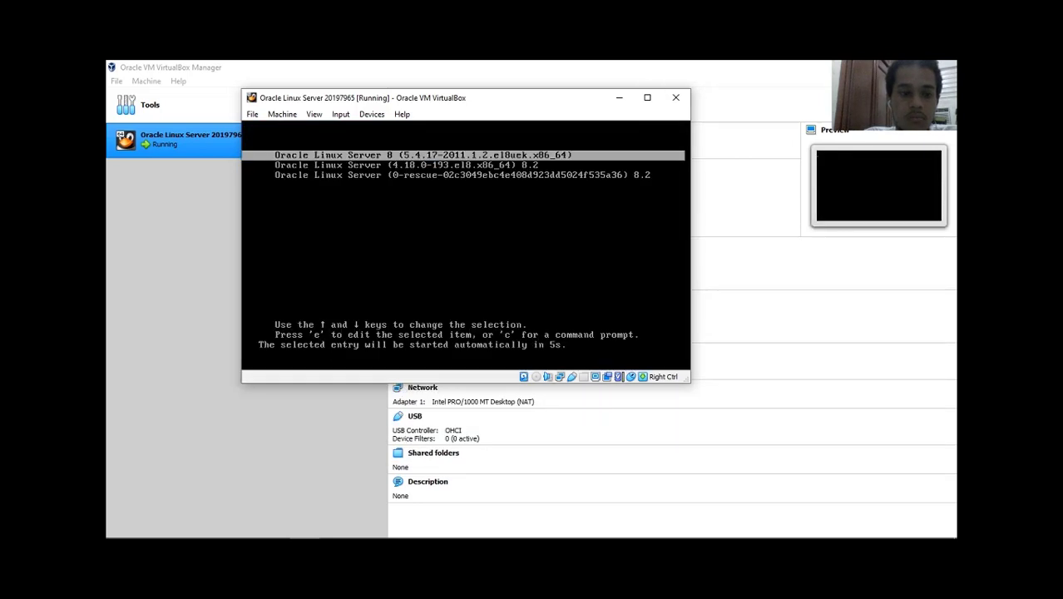
Highlight the first Oracle Linux Server 8 (5.4.17 UEK) GRUB entry and boot it.
{"action": "key", "text": "Down"}
{"action": "key", "text": "Down"}
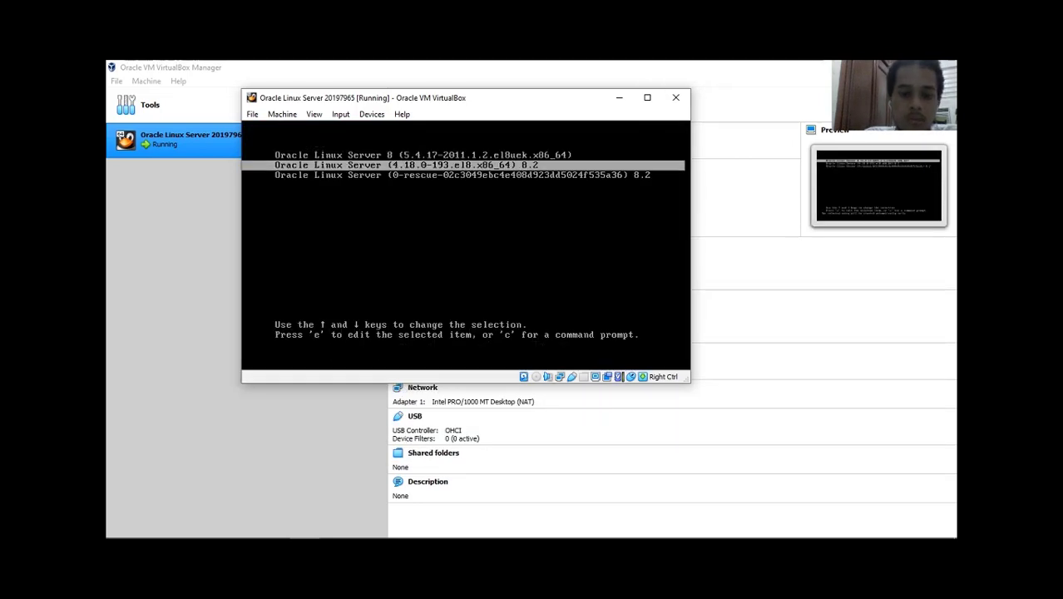
{"action": "key", "text": "Up"}
{"action": "key", "text": "Up"}
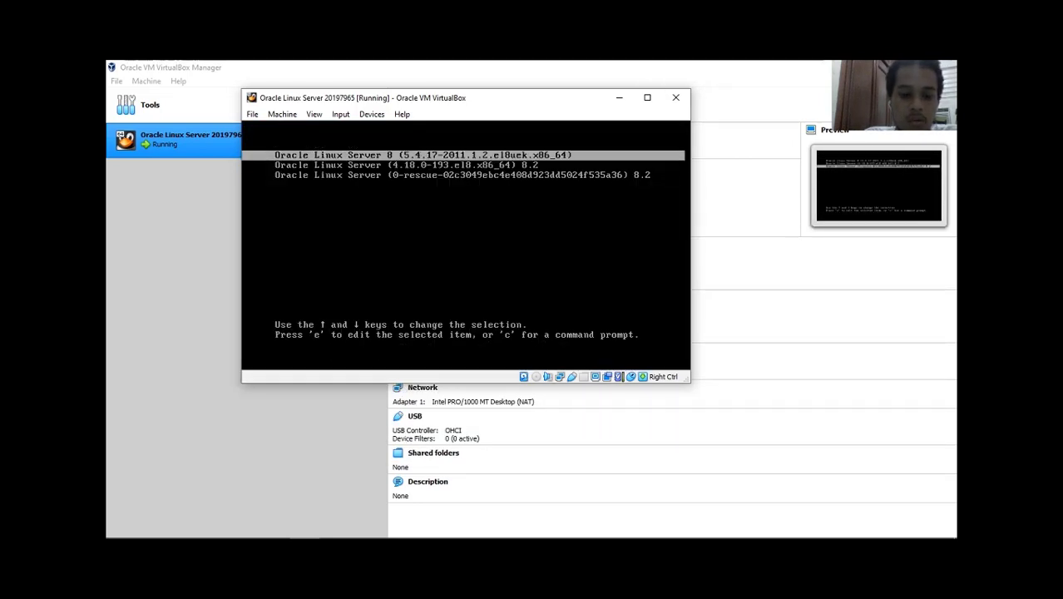
{"action": "key", "text": "Down"}
{"action": "key", "text": "Up"}
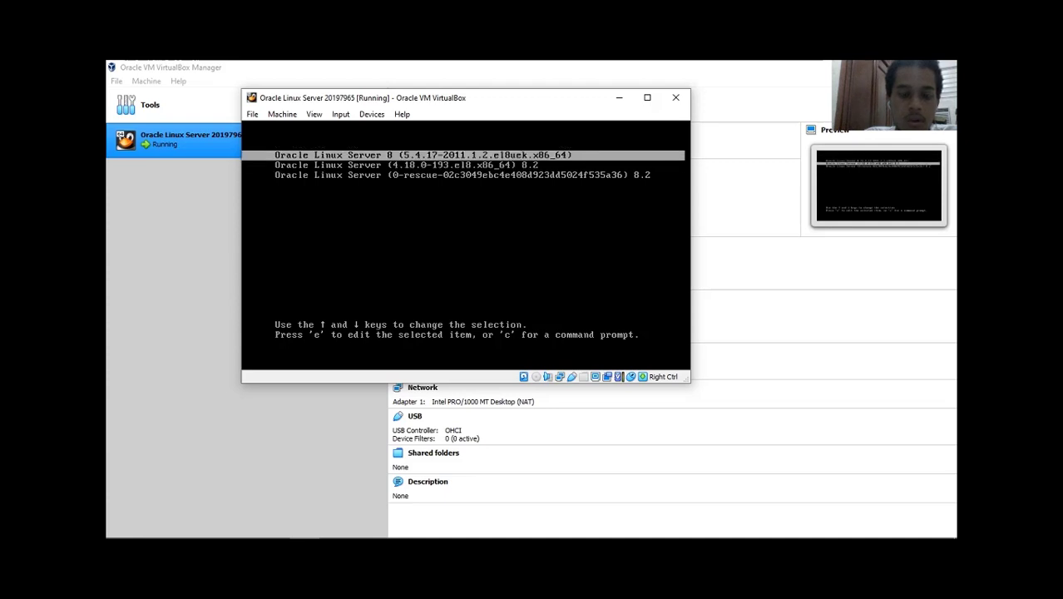
{"action": "key", "text": "Down"}
{"action": "key", "text": "Up"}
{"action": "key", "text": "Down"}
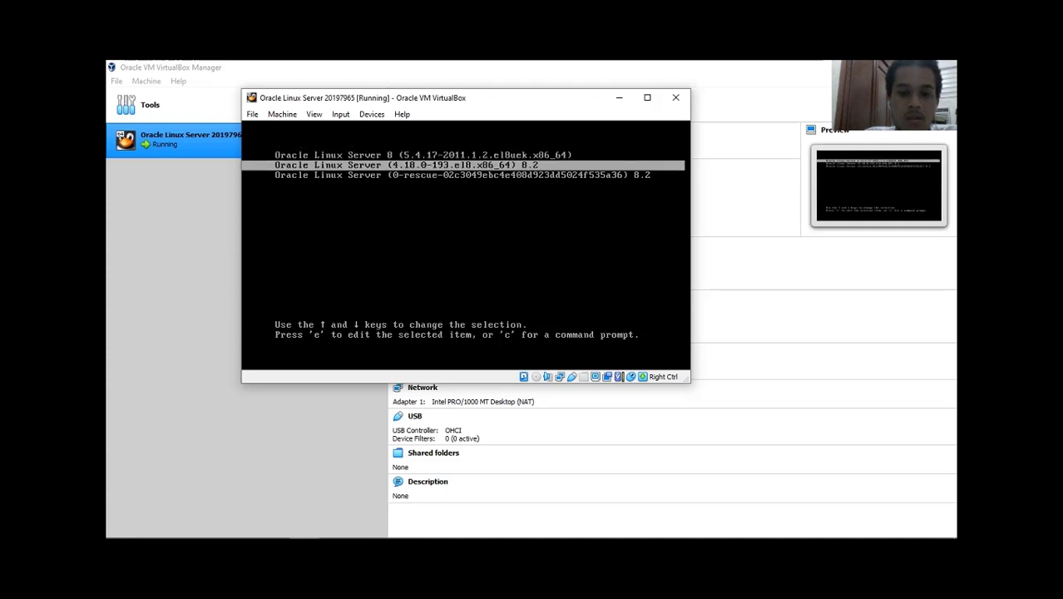
{"action": "key", "text": "Up"}
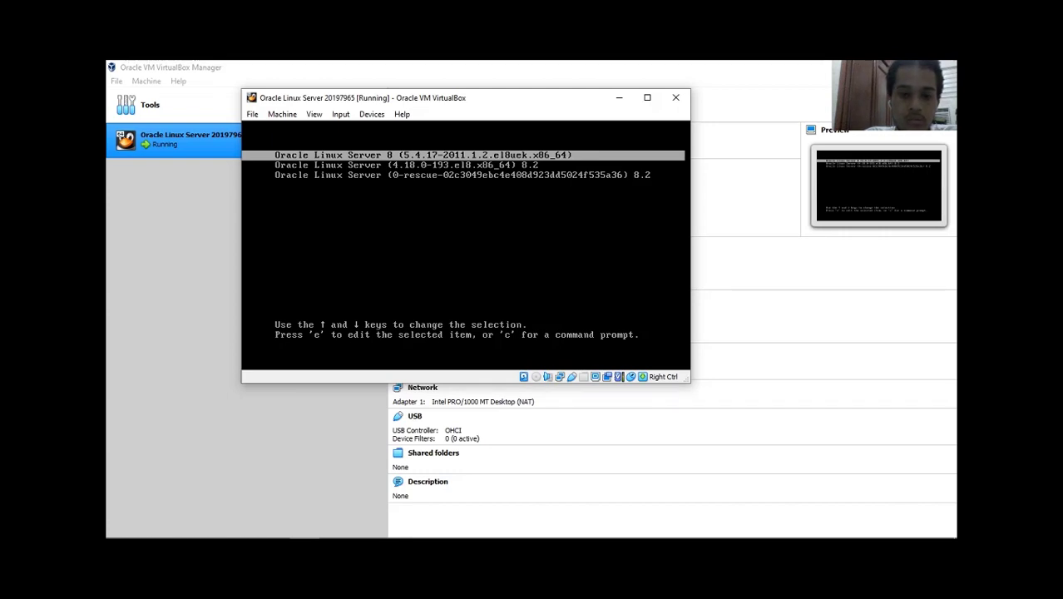
{"action": "key", "text": "Return"}
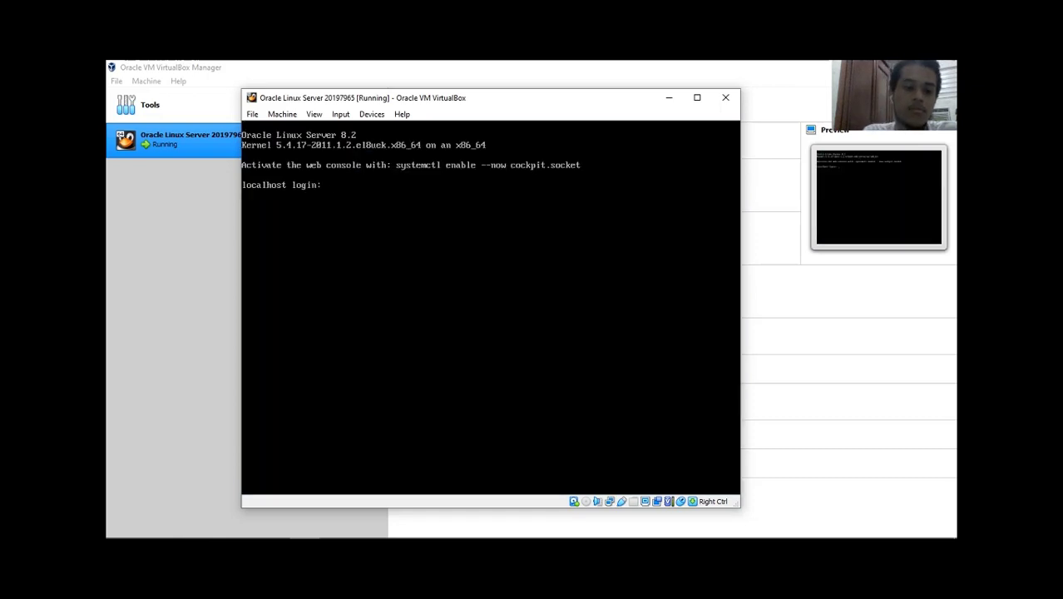
Log in at the localhost console with the new admin user's name and password.
{"action": "type", "text": "ol"}
{"action": "key", "text": "Down"}
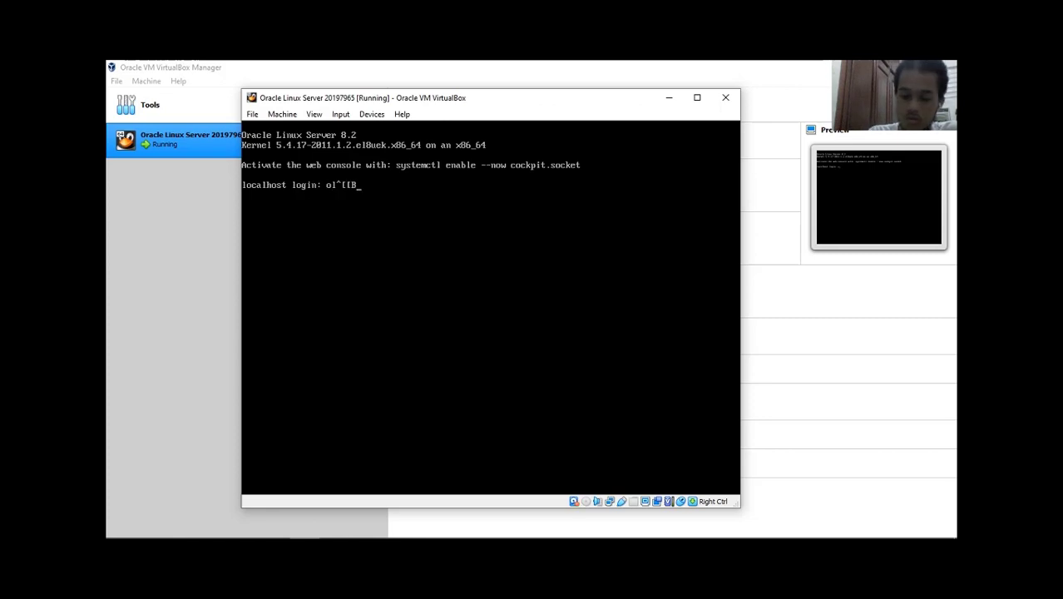
{"action": "key", "text": "Right"}
{"action": "key", "text": "Up"}
{"action": "key", "text": "BackSpace"}
{"action": "key", "text": "BackSpace"}
{"action": "key", "text": "BackSpace"}
{"action": "key", "text": "BackSpace"}
{"action": "key", "text": "BackSpace"}
{"action": "key", "text": "BackSpace"}
{"action": "key", "text": "BackSpace"}
{"action": "key", "text": "BackSpace"}
{"action": "key", "text": "BackSpace"}
{"action": "key", "text": "BackSpace"}
{"action": "key", "text": "BackSpace"}
{"action": "key", "text": "BackSpace"}
{"action": "key", "text": "BackSpace"}
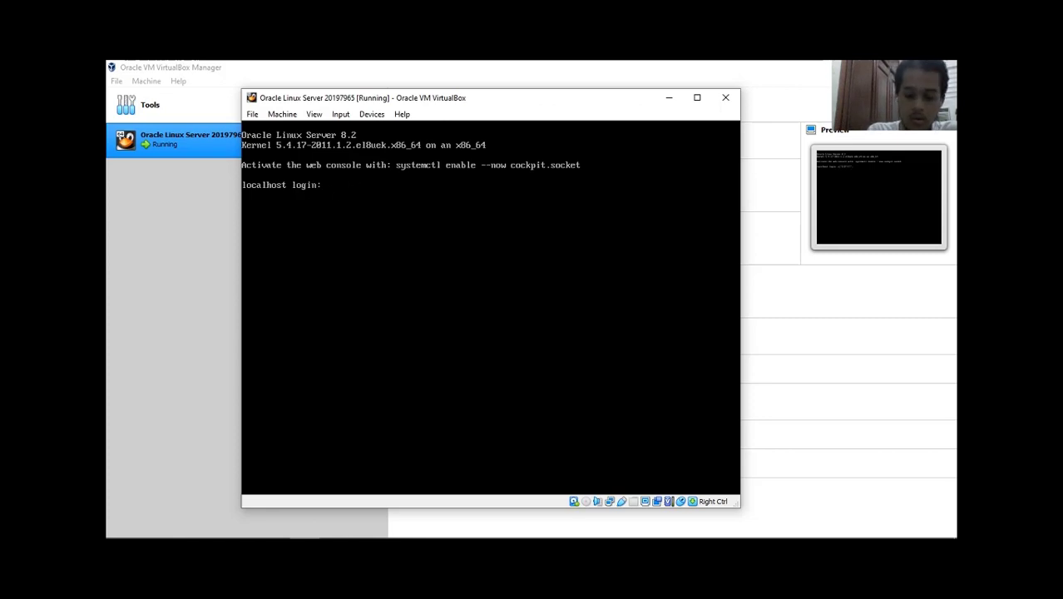
{"action": "type", "text": "ol20197965"}
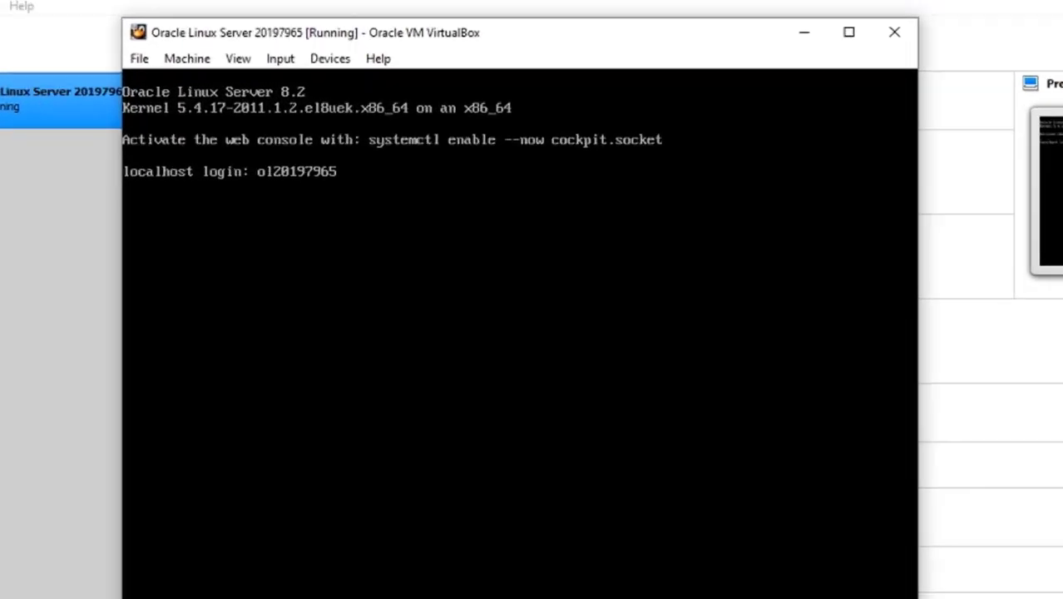
{"action": "key", "text": "Return"}
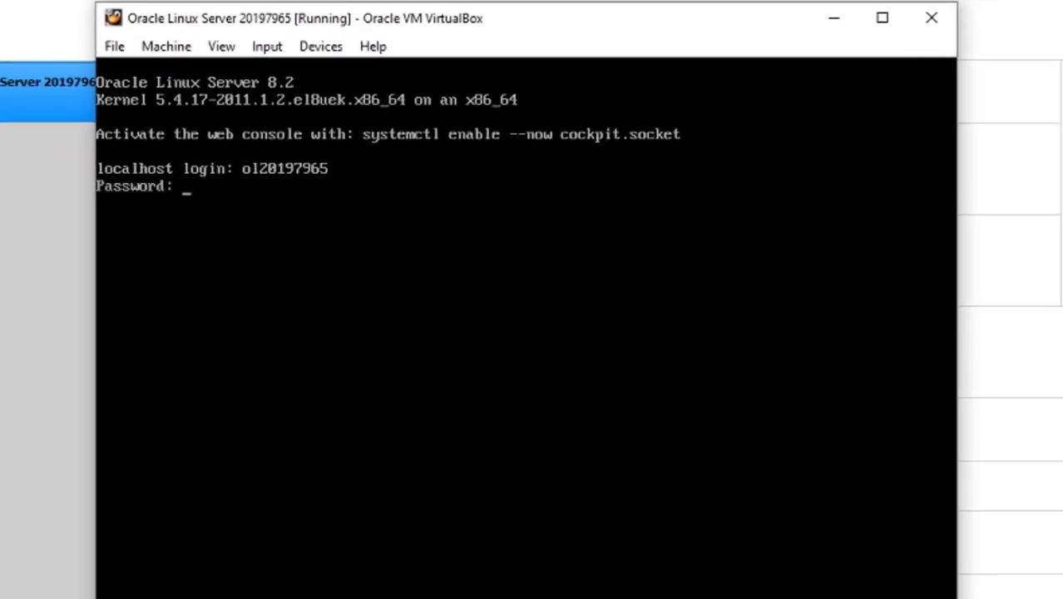
{"action": "key", "text": "Return"}
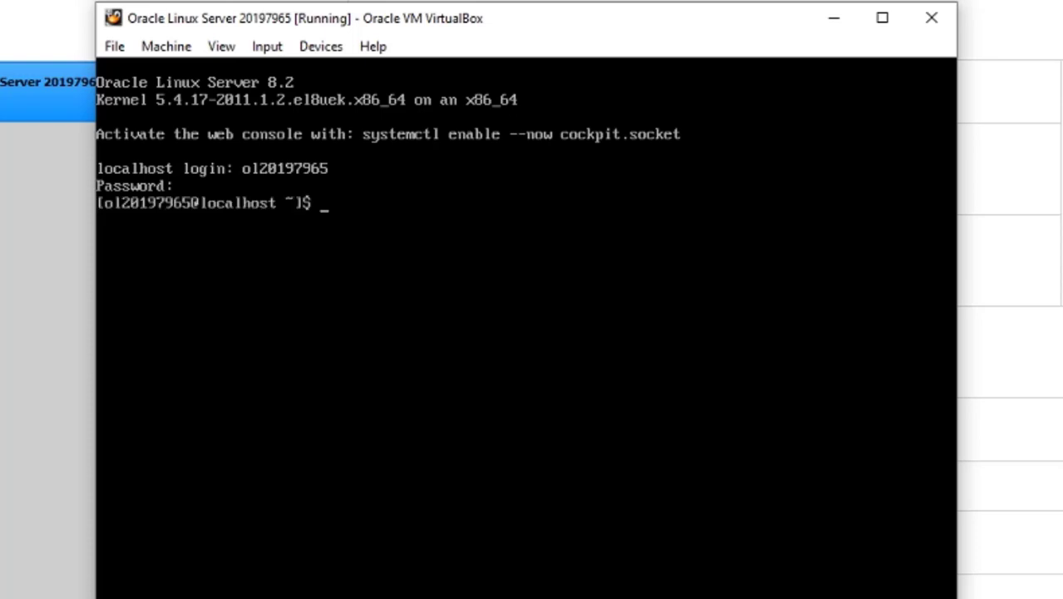
{"action": "type", "text": "d"}
{"action": "key", "text": "BackSpace"}
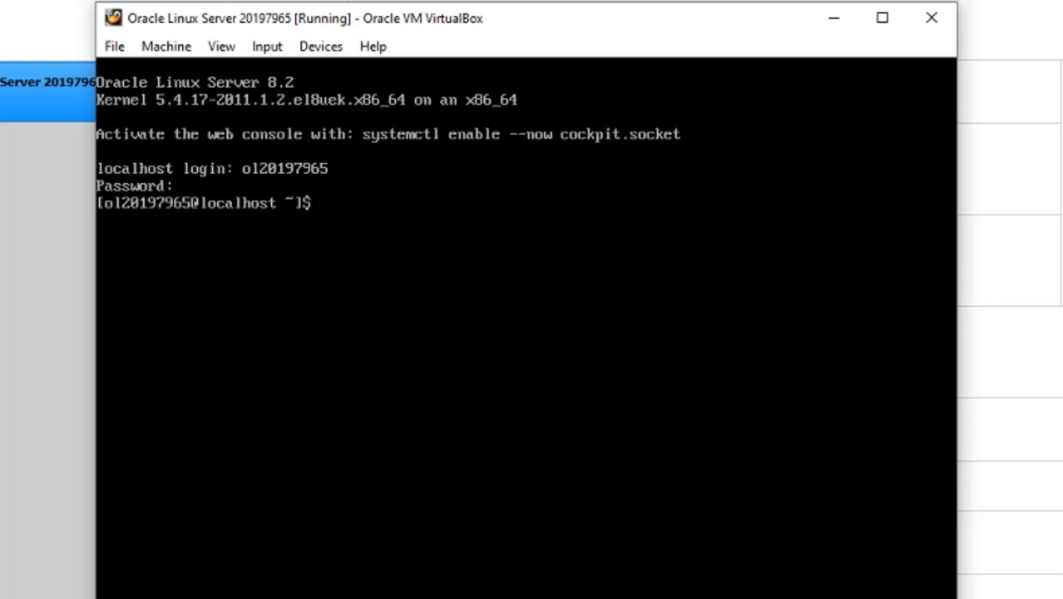